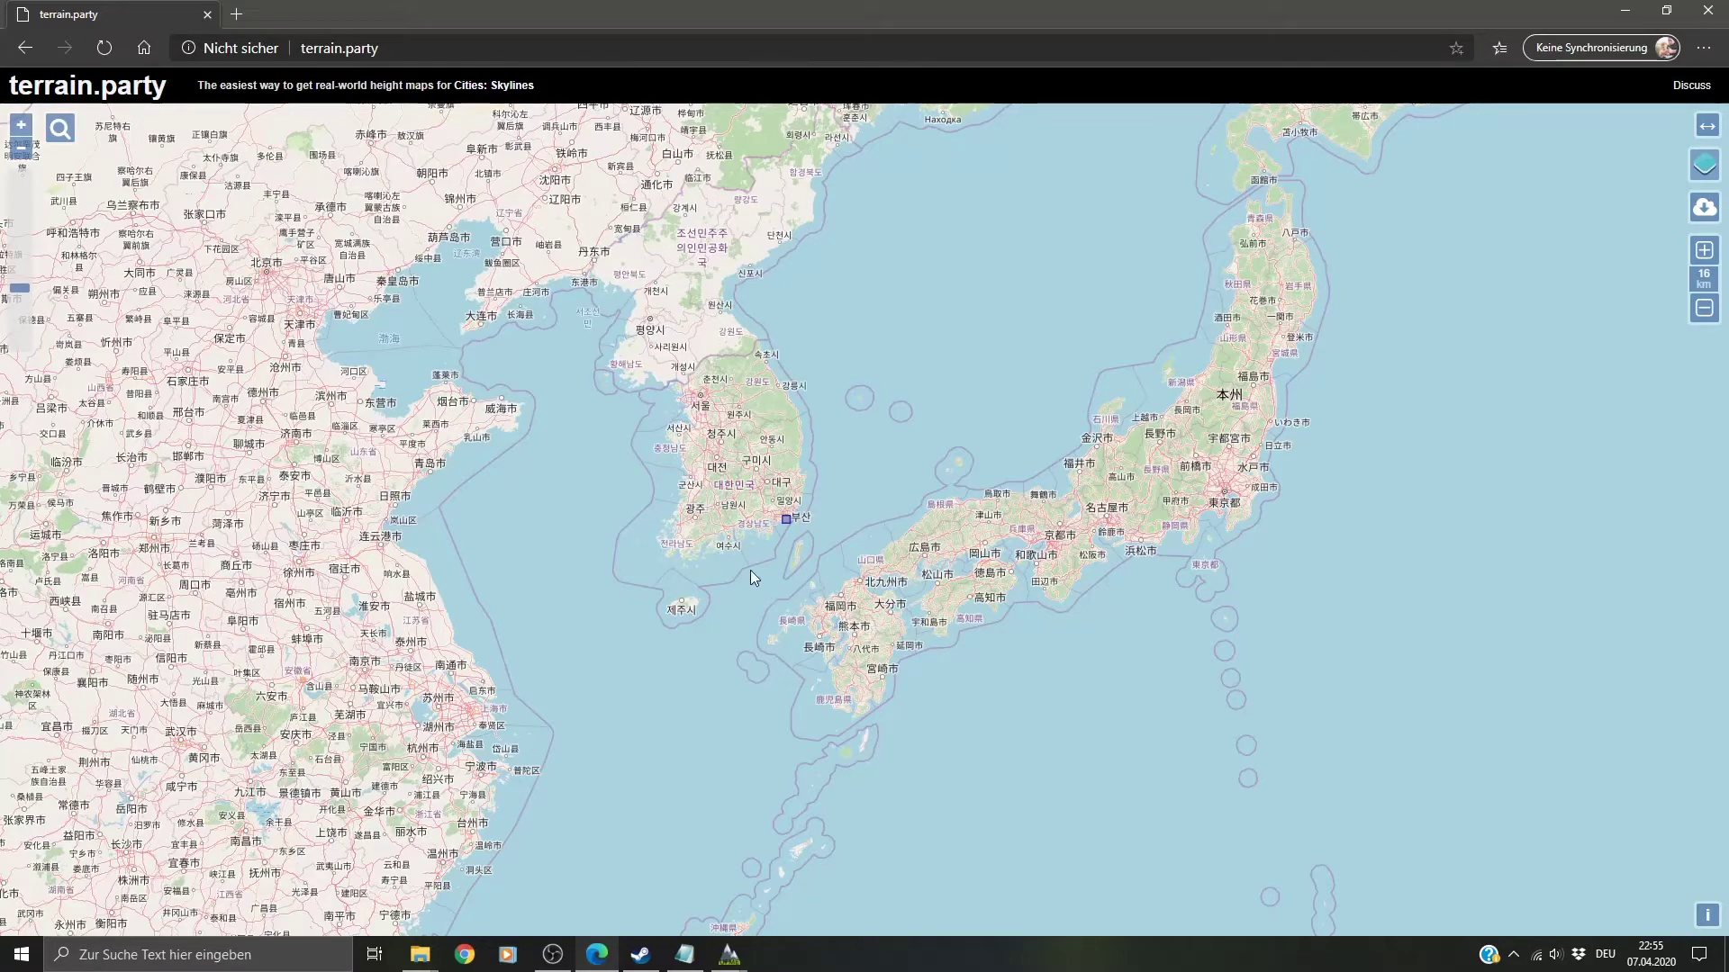
Step: Zoom and pan the terrain.party map to center the Busan coast
scroll(743, 585, up, 3)
scroll(867, 672, up, 2)
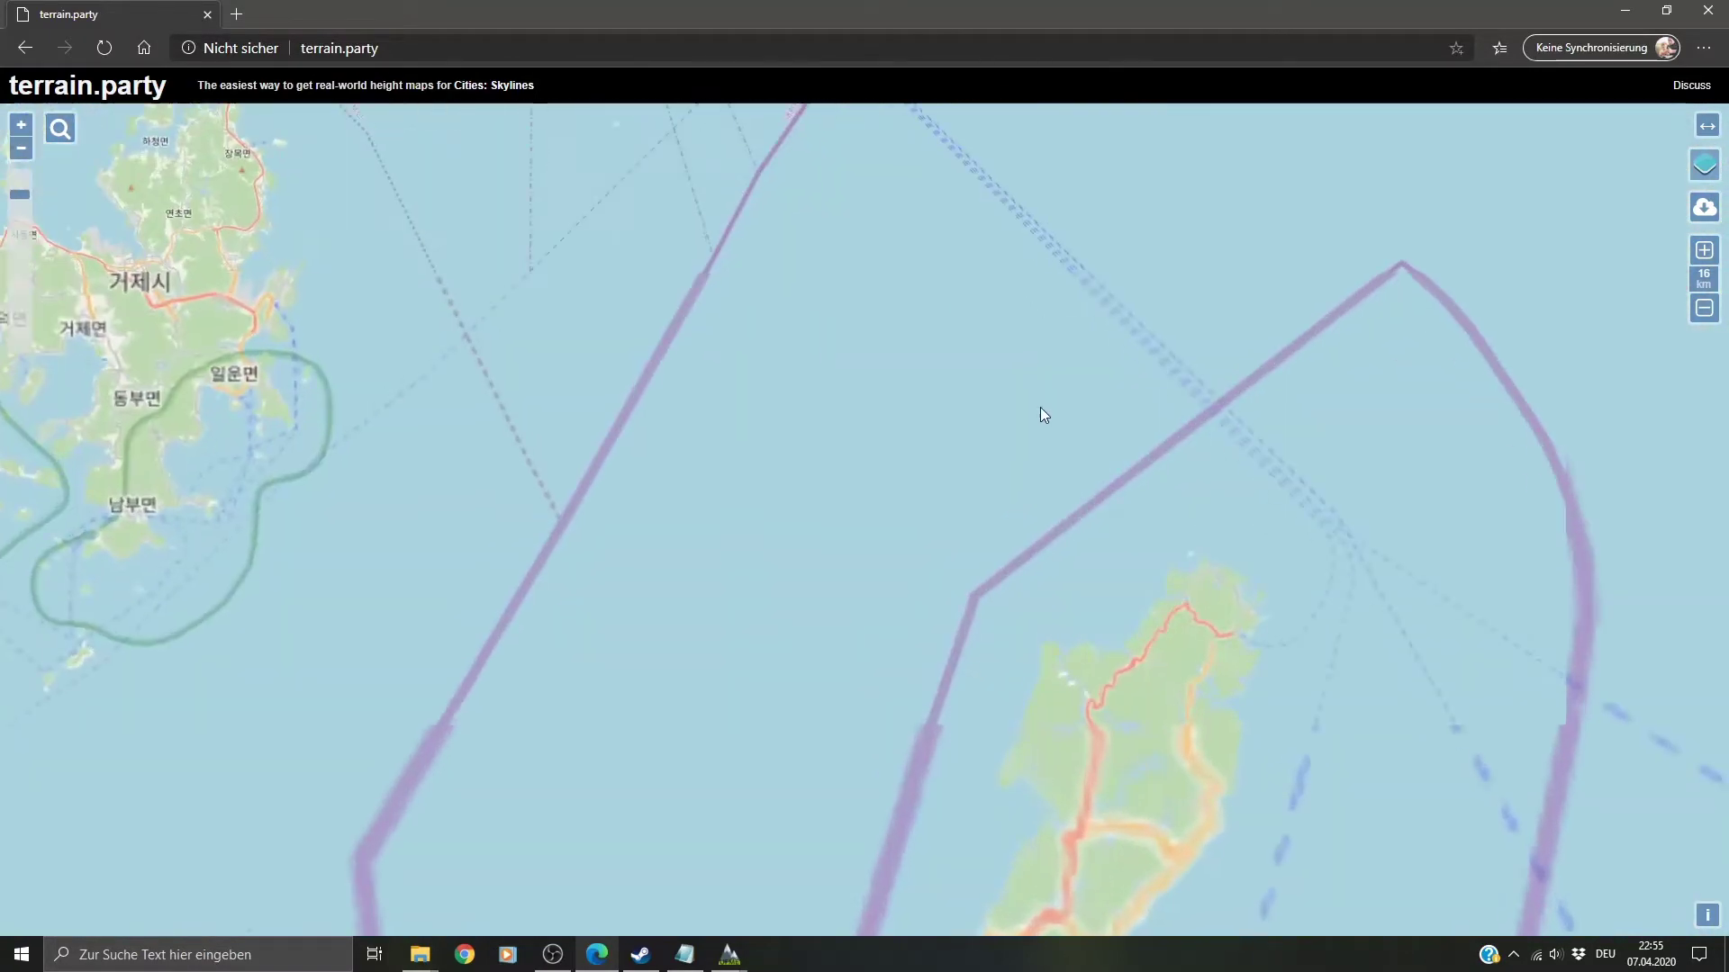
drag(857, 386, 1145, 580)
scroll(1015, 574, up, 1)
drag(1015, 574, 1177, 529)
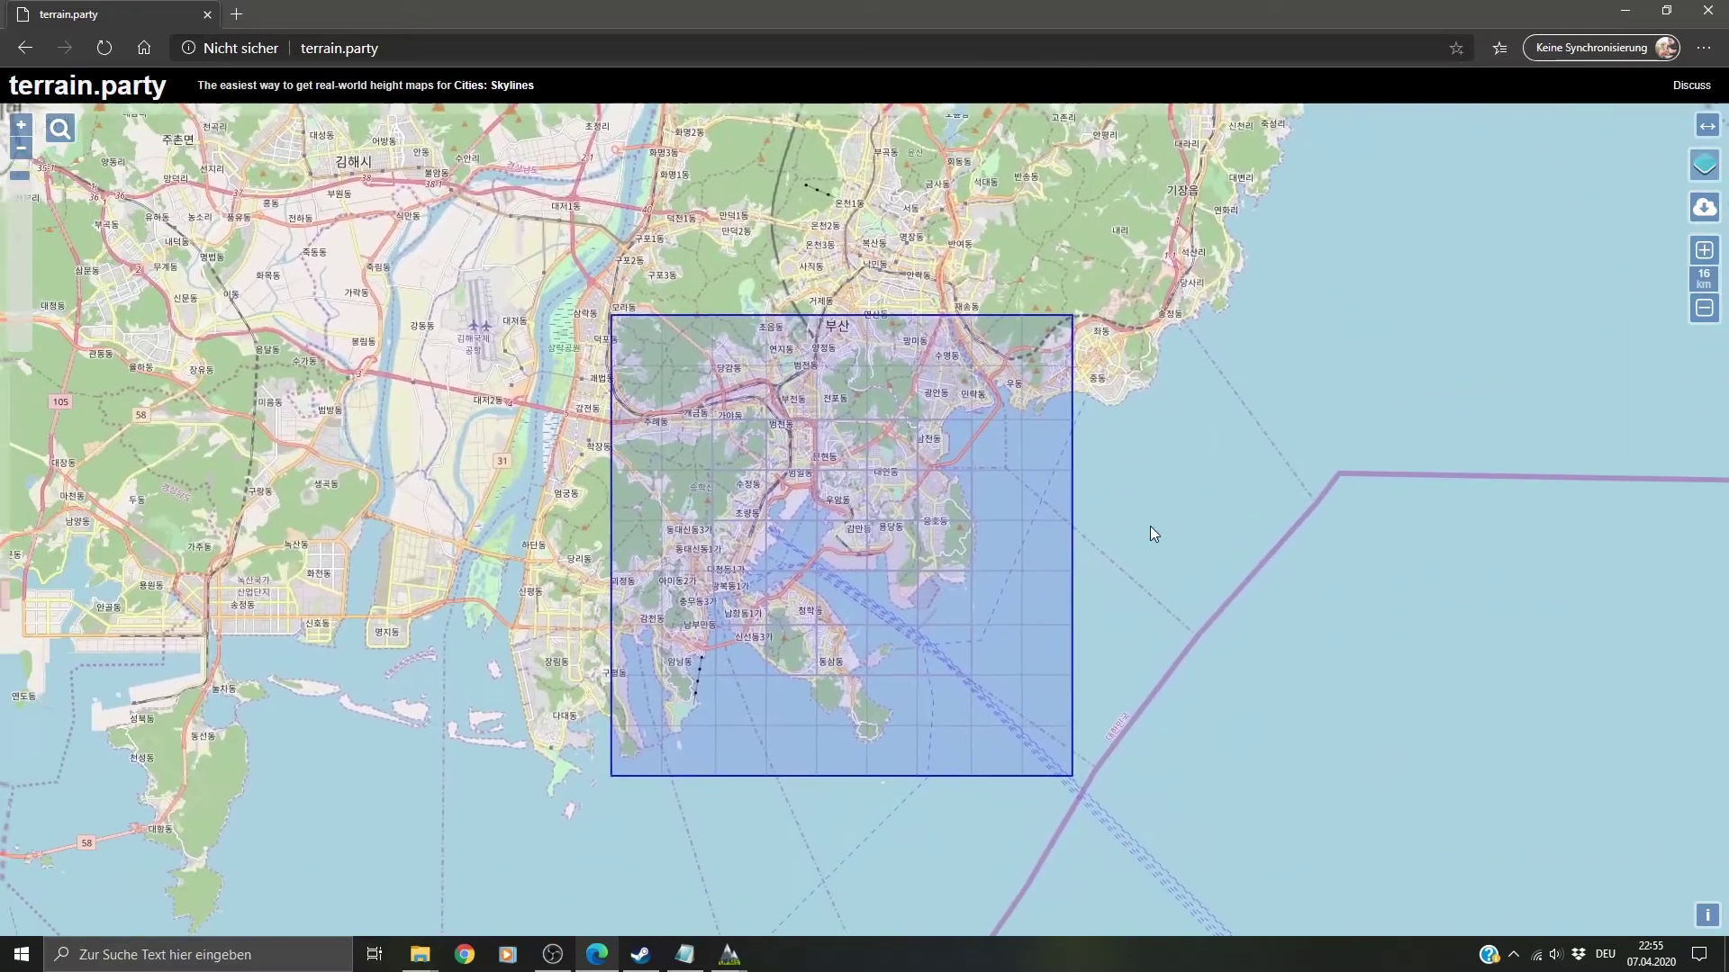
Step: Place a 16 km selection square over Busan and request its heightmap download
click(1703, 308)
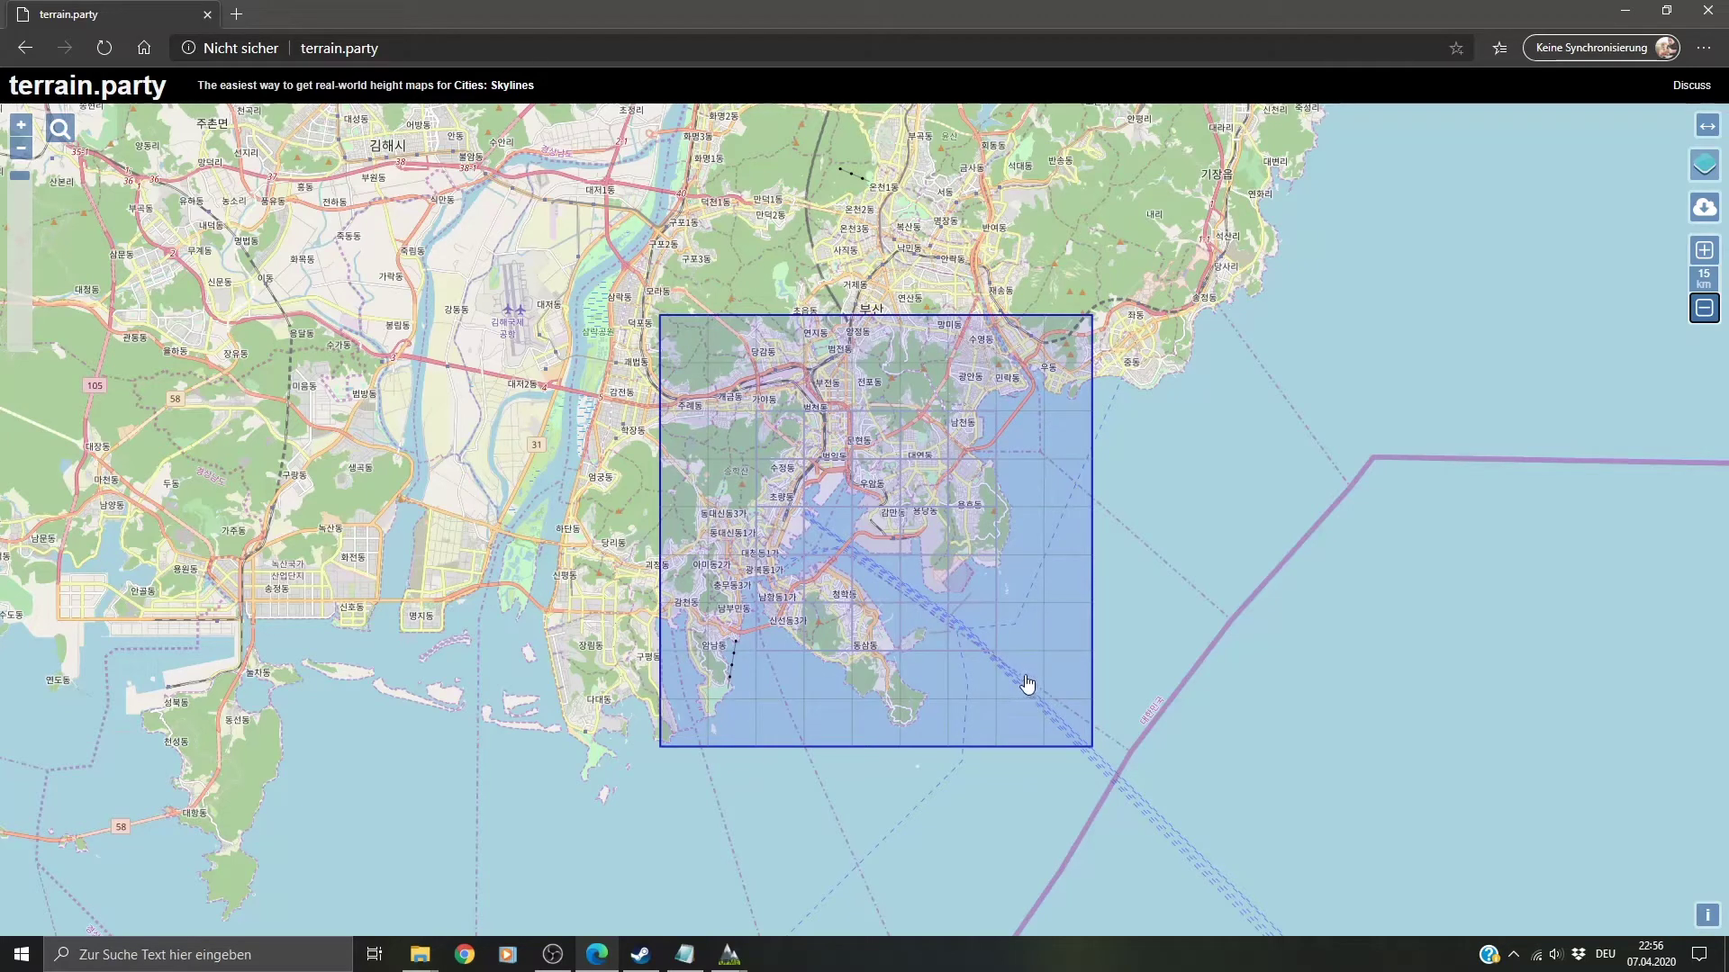
drag(1028, 606, 954, 597)
click(1704, 249)
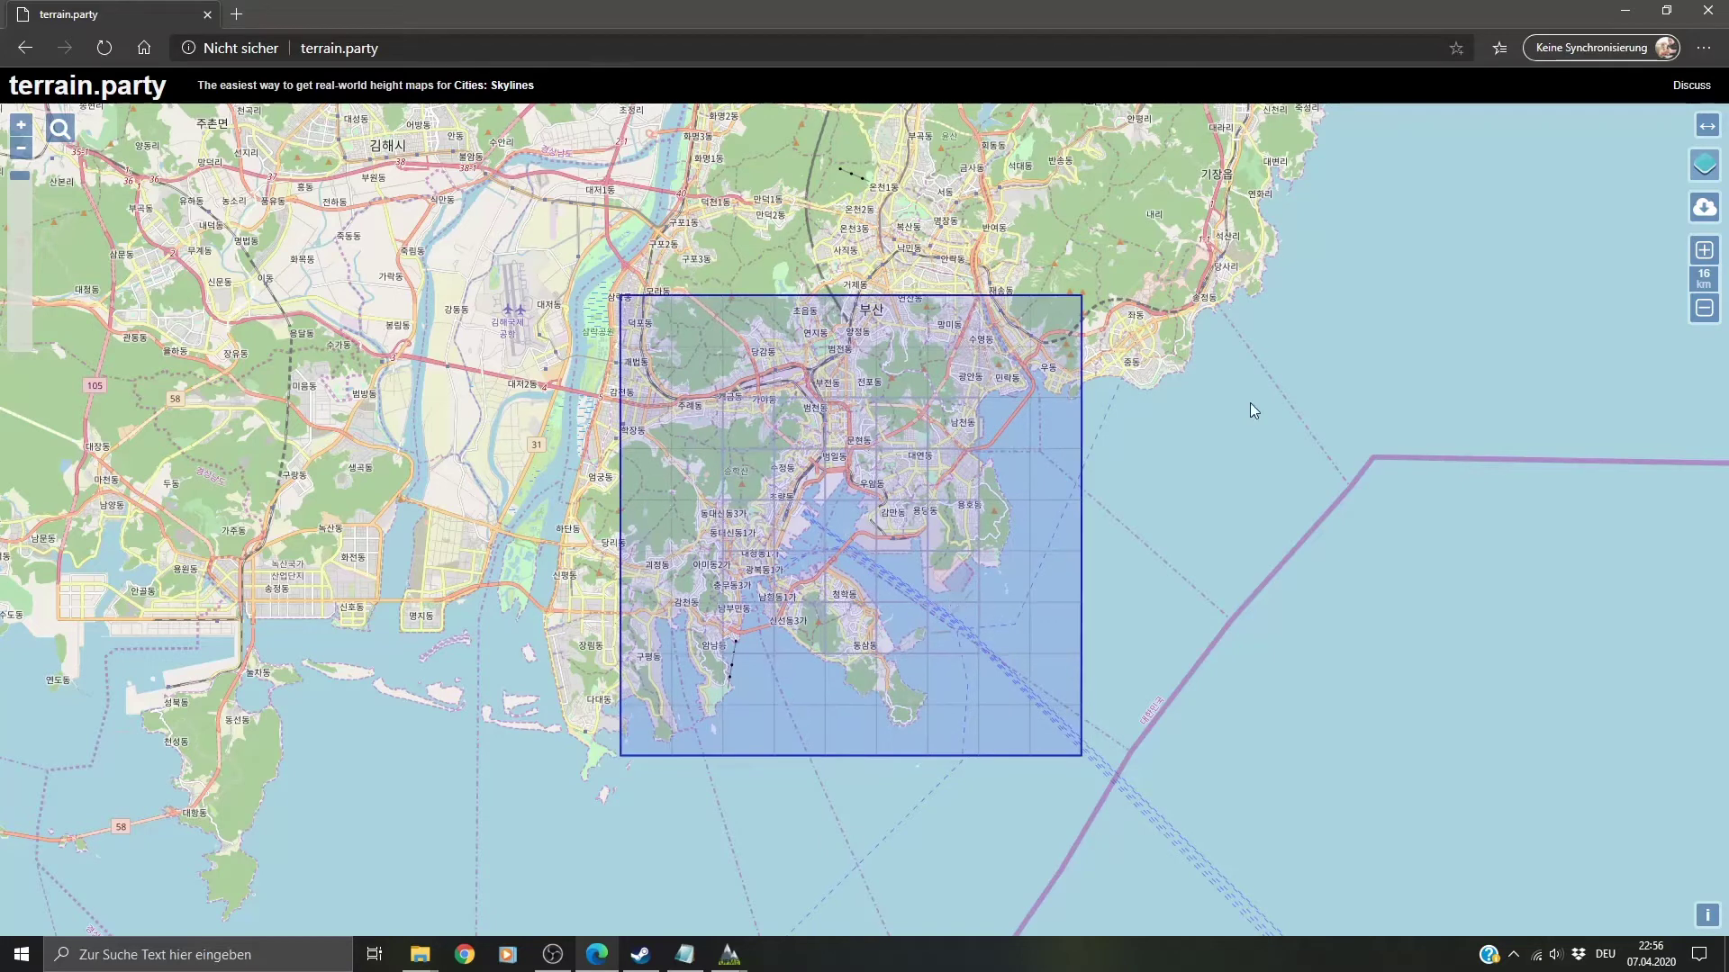
click(1703, 207)
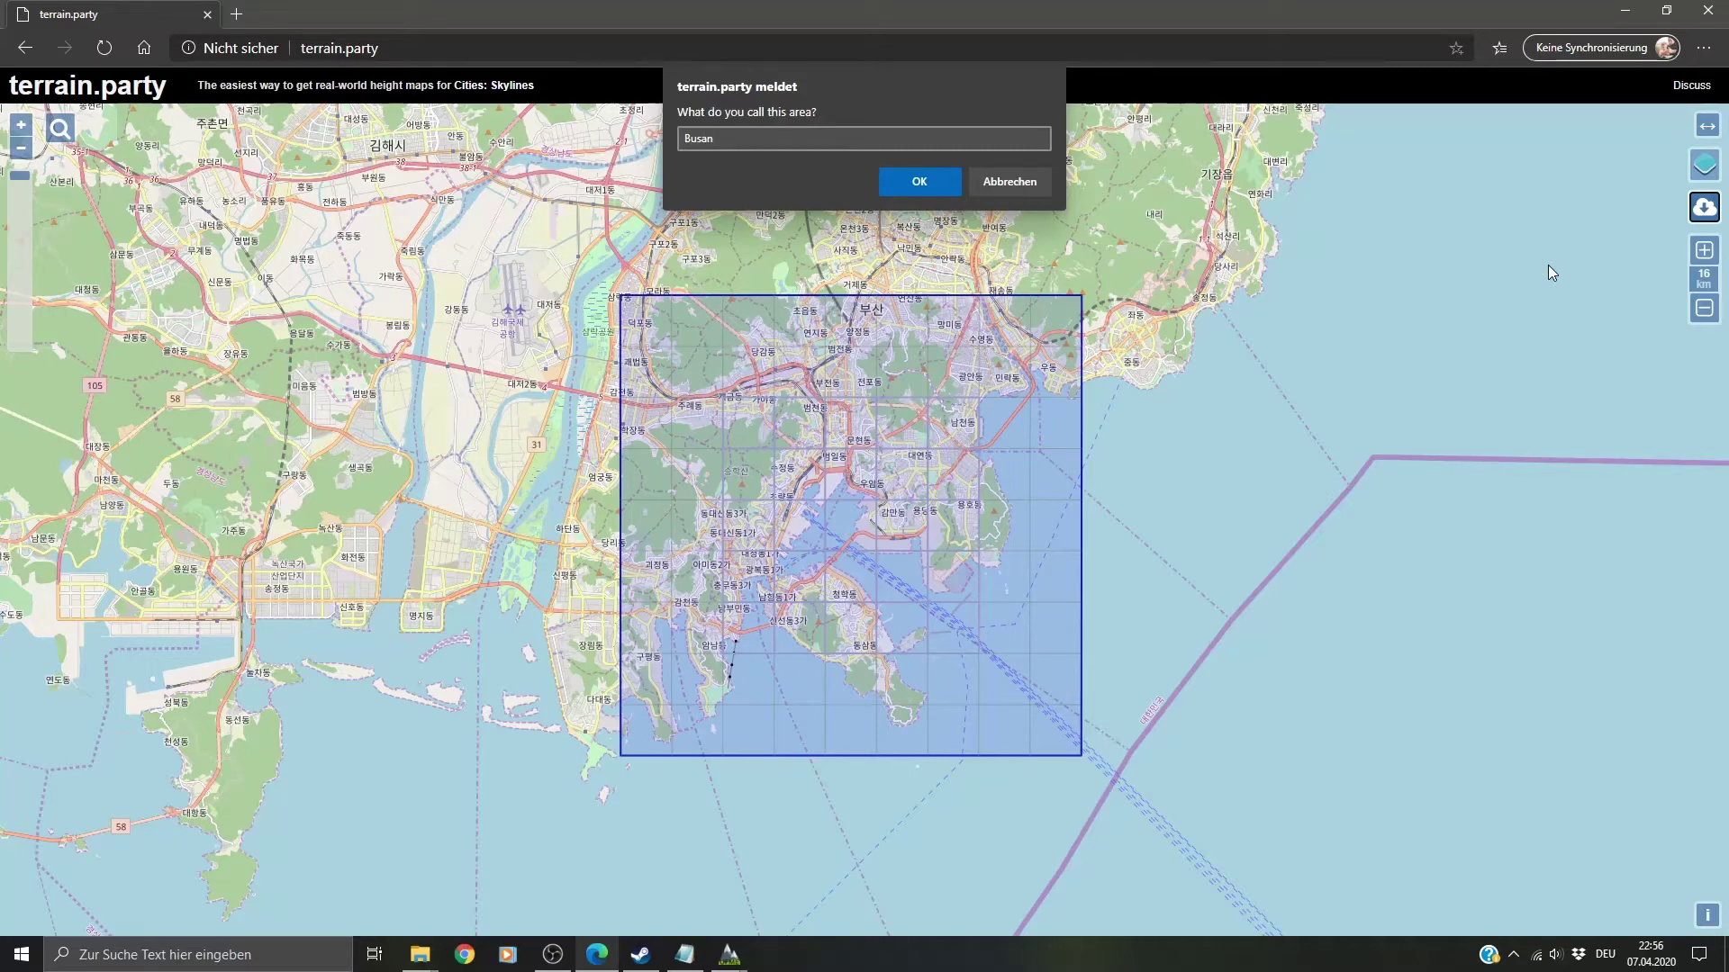
Step: Confirm the area name Busan and open the menu for the downloaded Busan terrain.zip
key(Return)
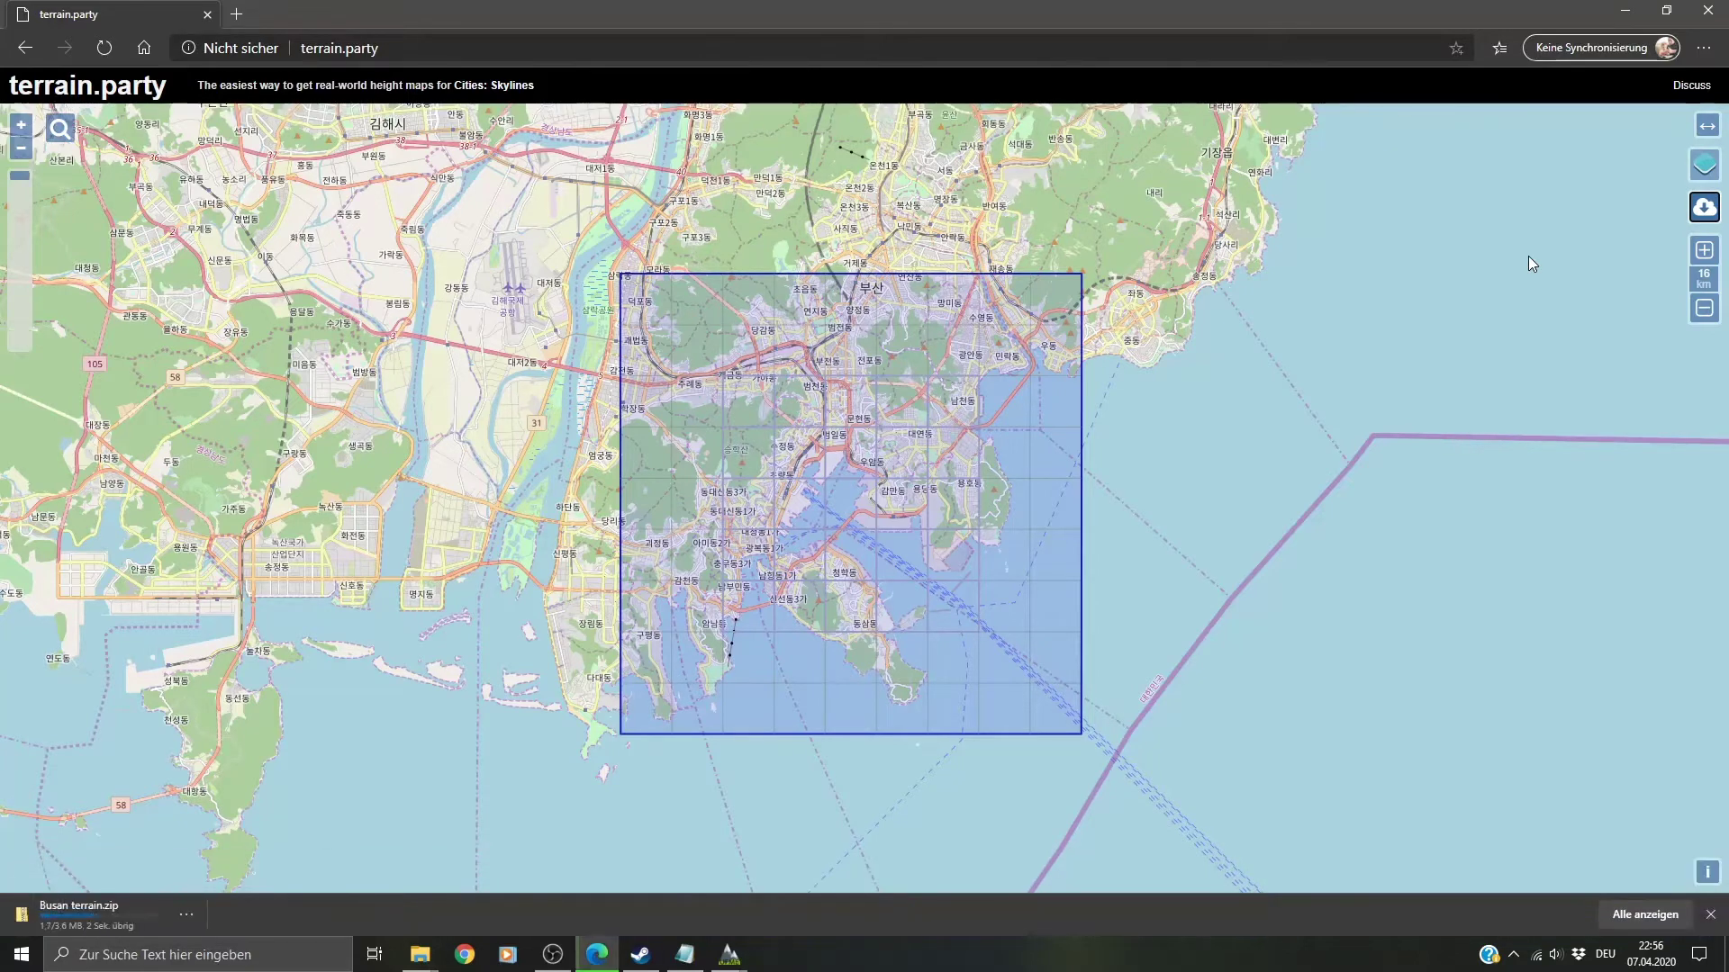
right_click(25, 918)
Step: Open the zip and preview the Busan Height Map (ASTER 30m) image, then close it
click(110, 767)
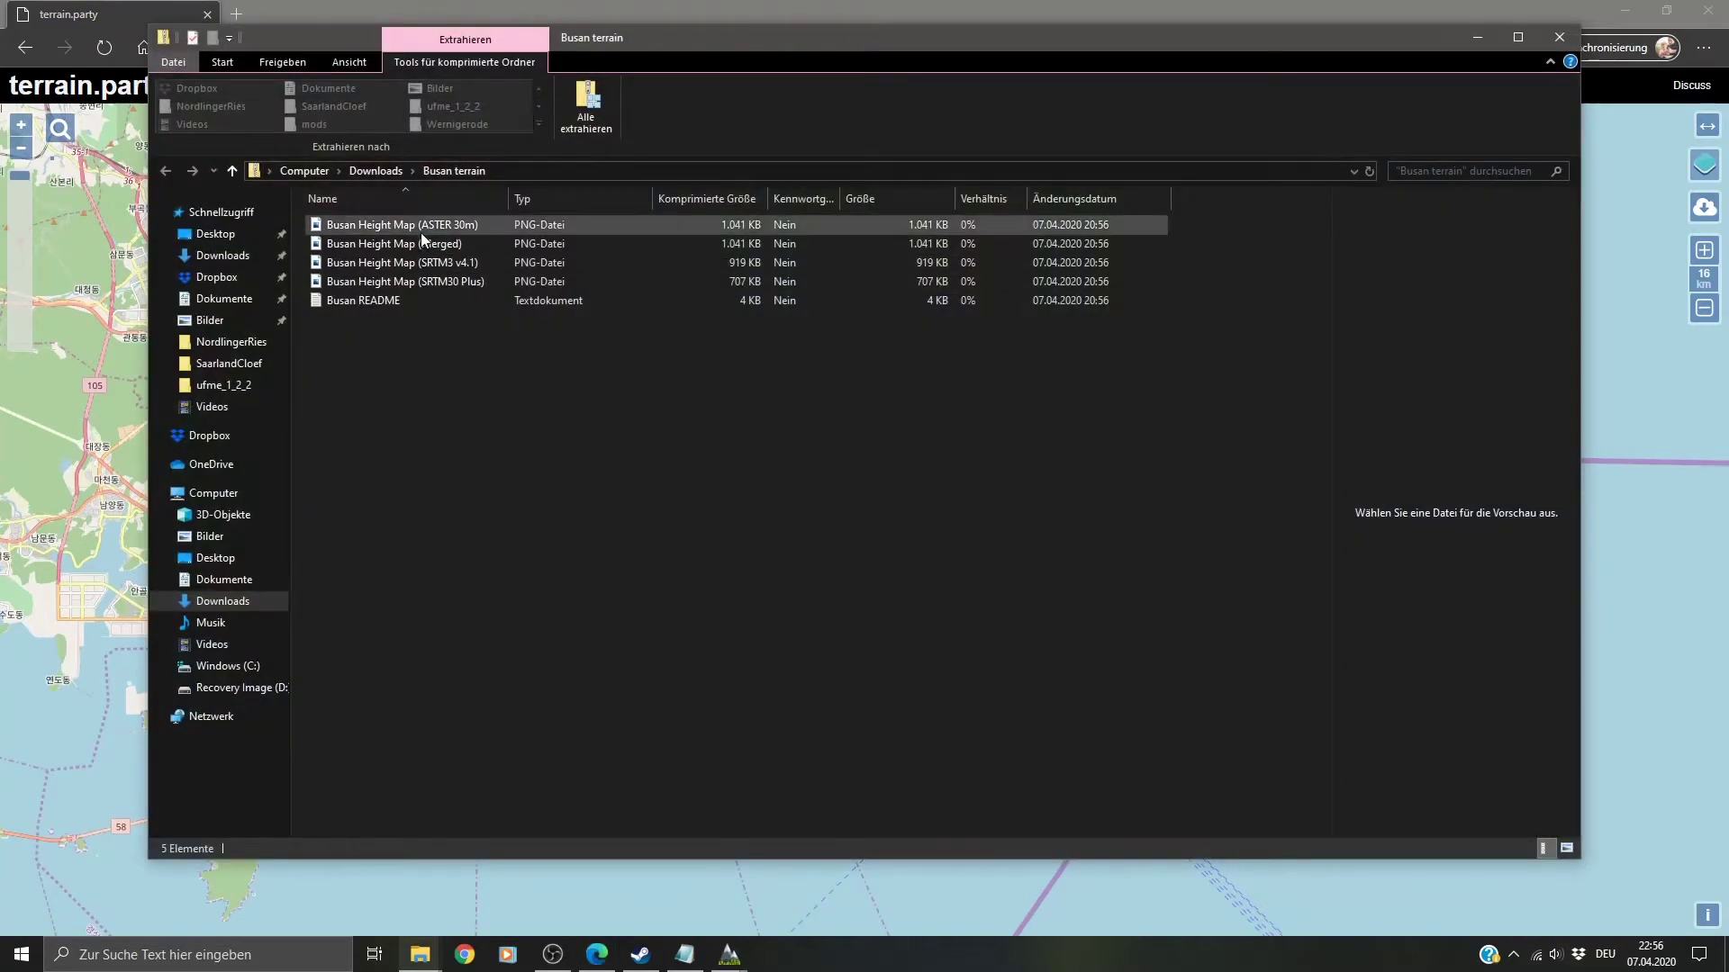
click(423, 224)
double_click(425, 224)
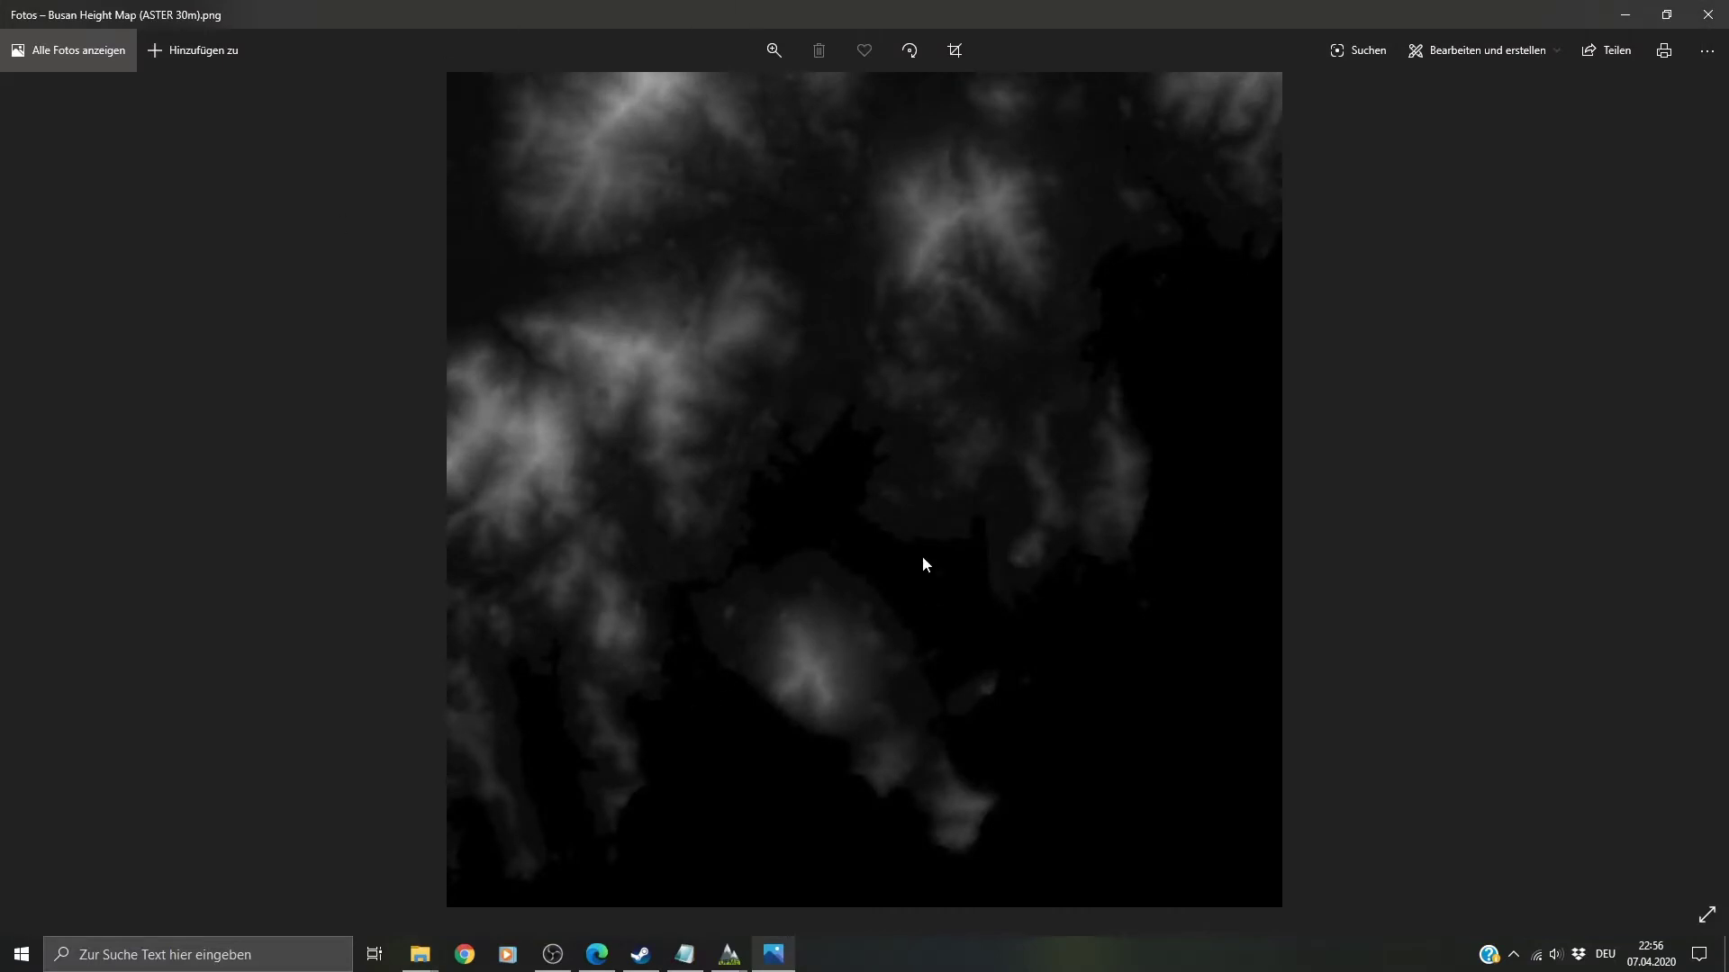
click(1706, 14)
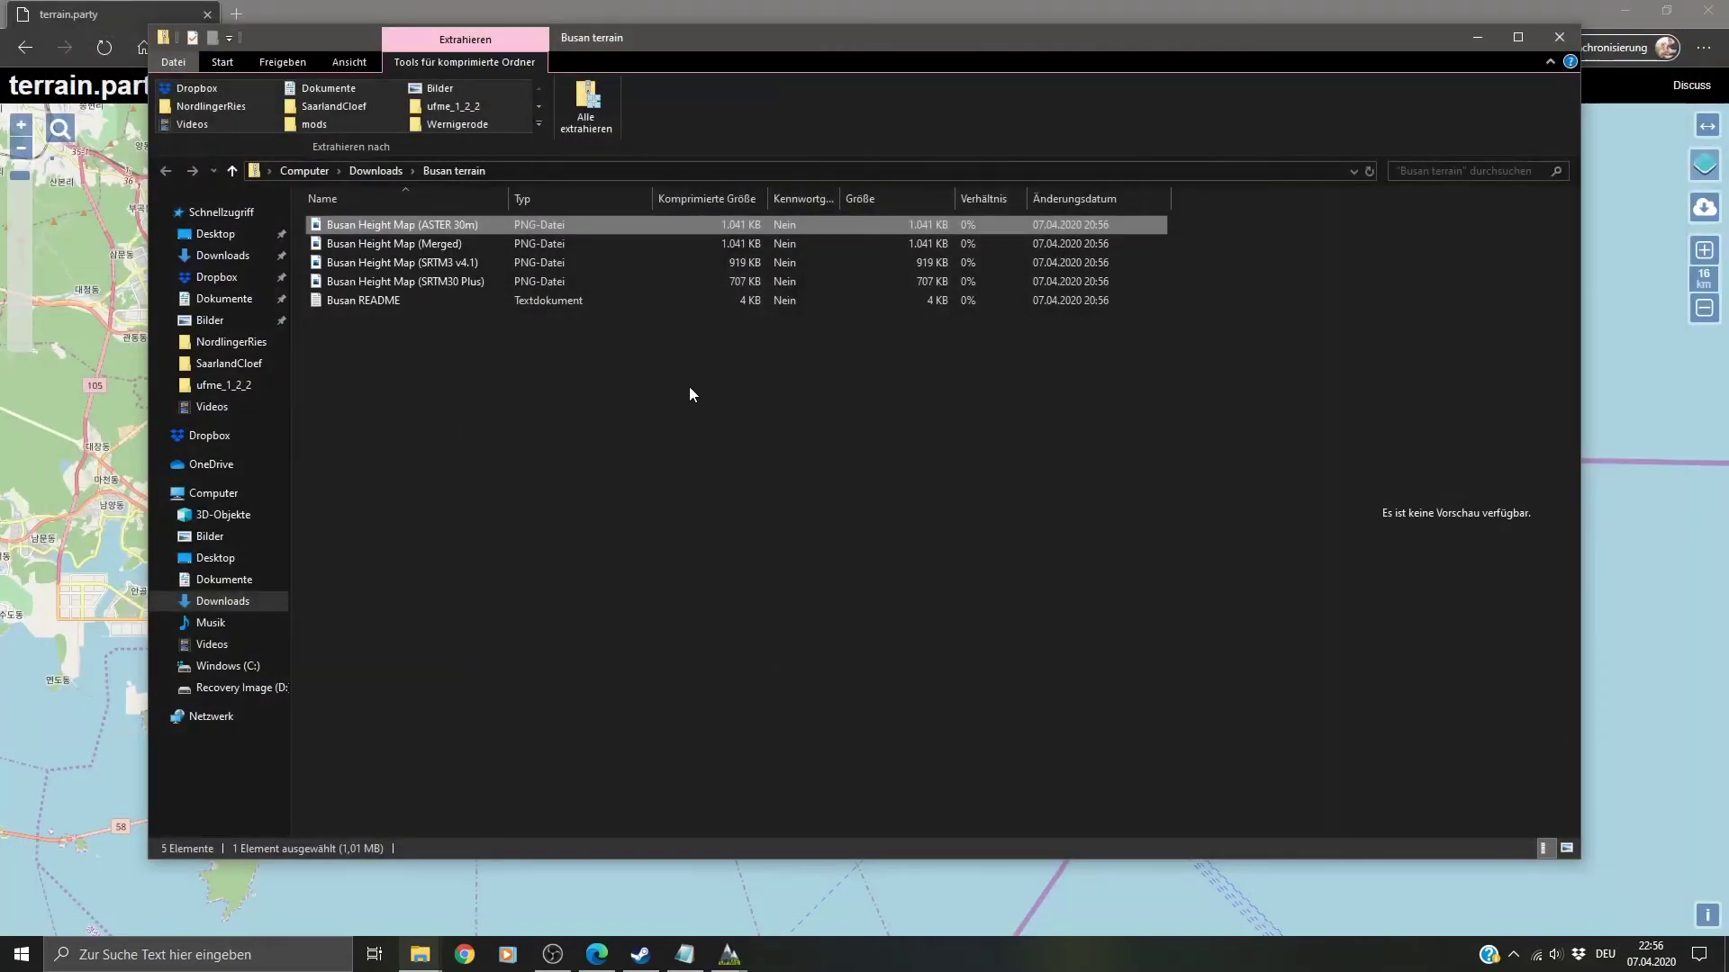
Step: Copy the ASTER 30m height map file and show the desktop
right_click(390, 225)
click(447, 285)
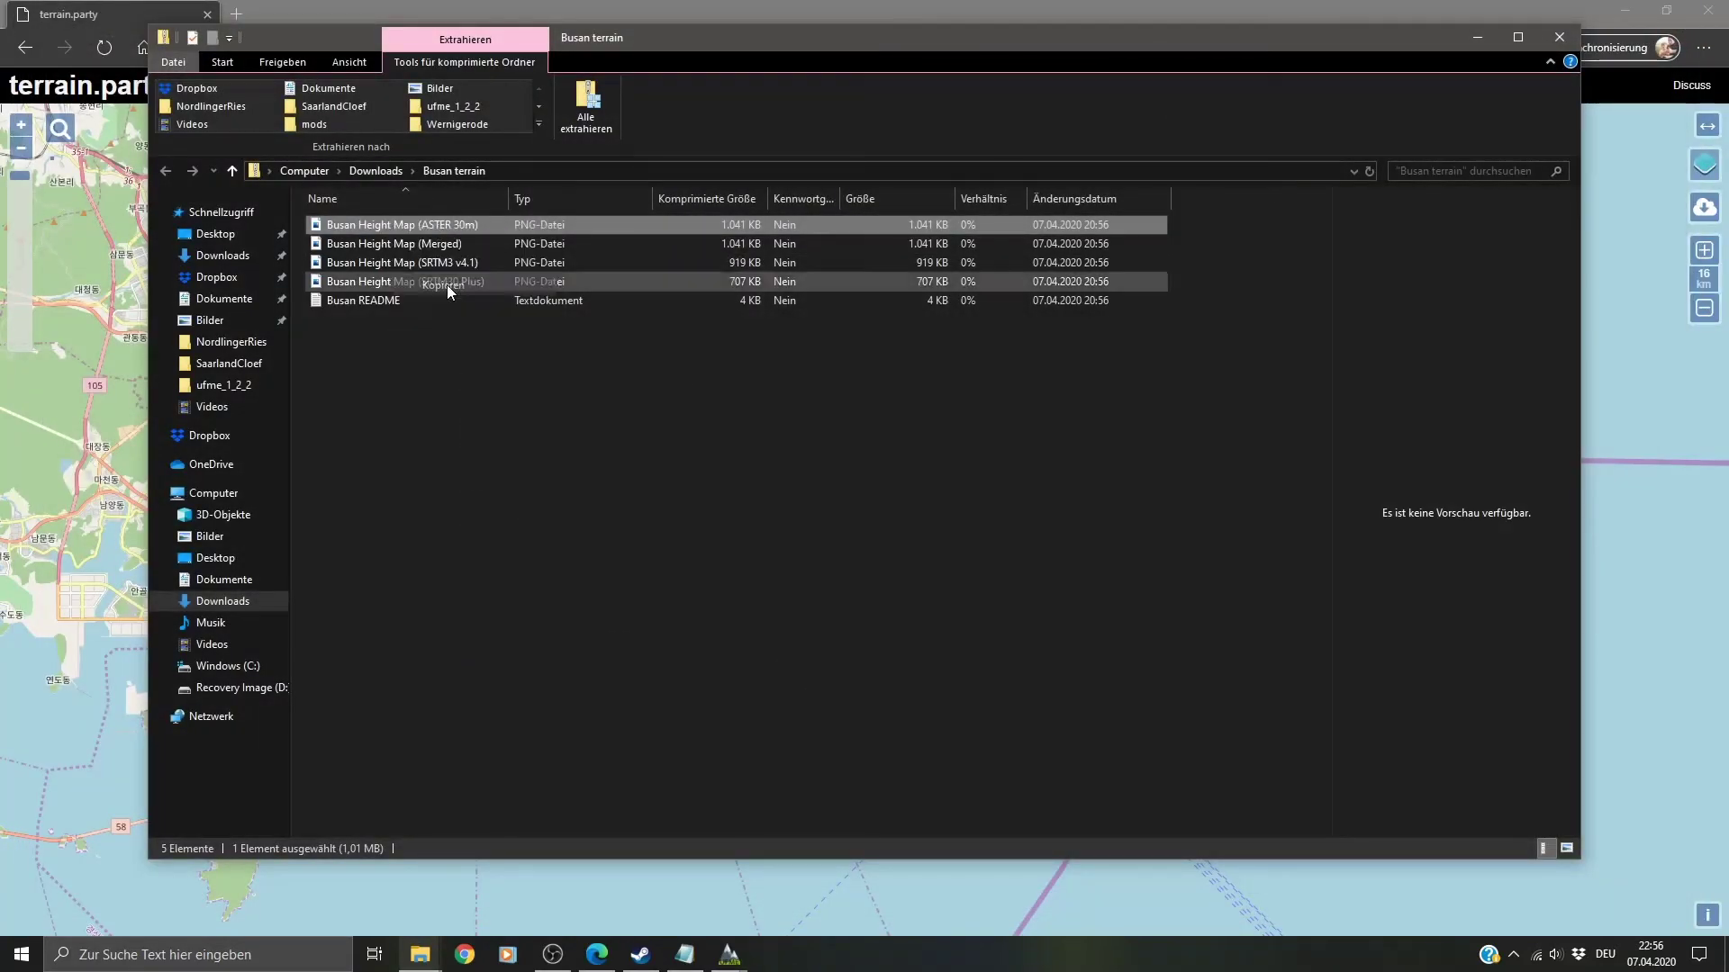
key(super+d)
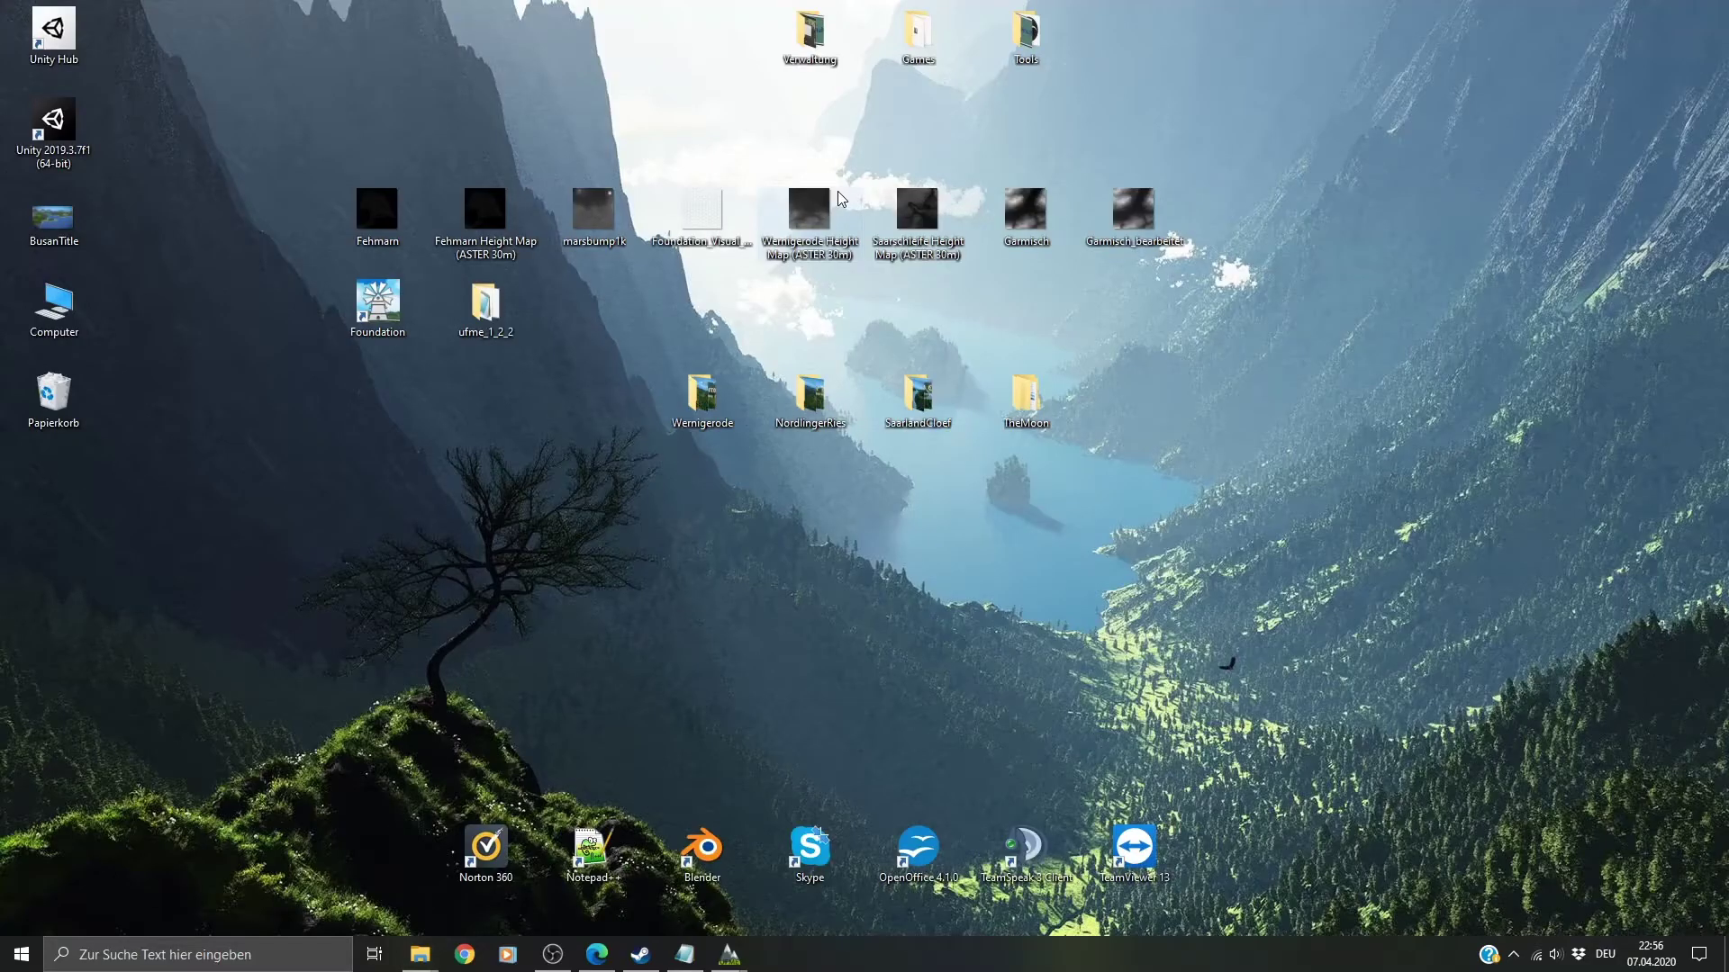
Step: Paste the height map onto the desktop next to Fehmarn and rename it Busan
right_click(434, 444)
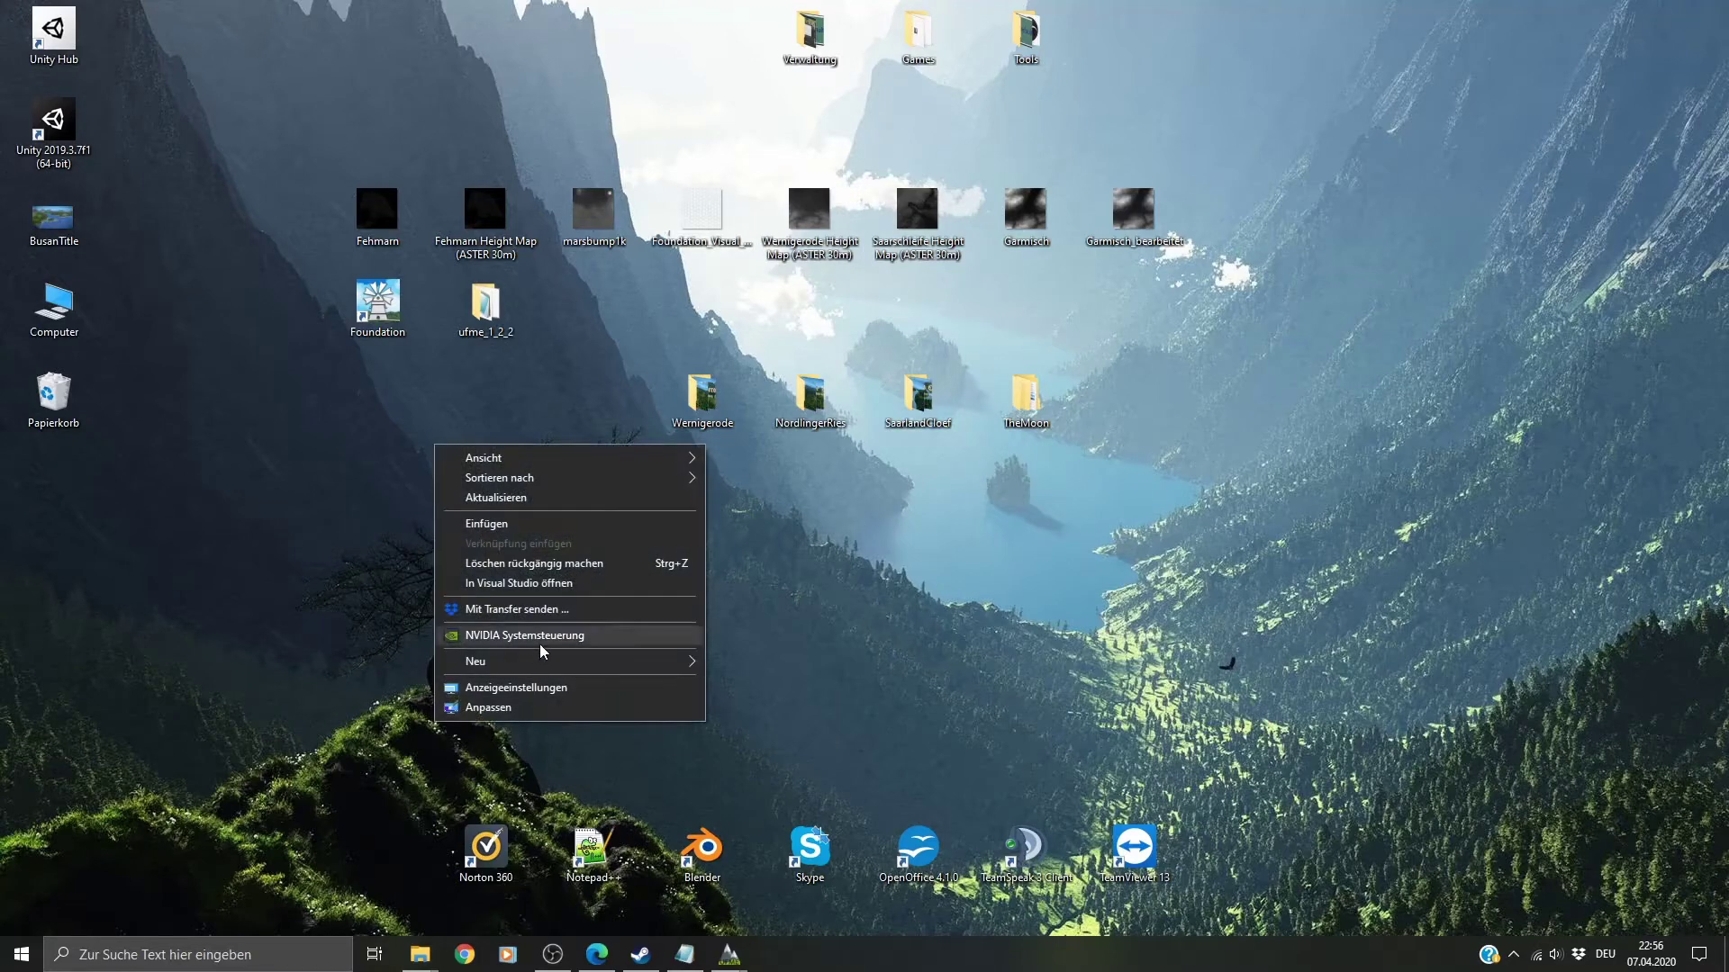
click(506, 530)
drag(72, 486, 296, 303)
click(281, 250)
key(BackSpace)
key(Return)
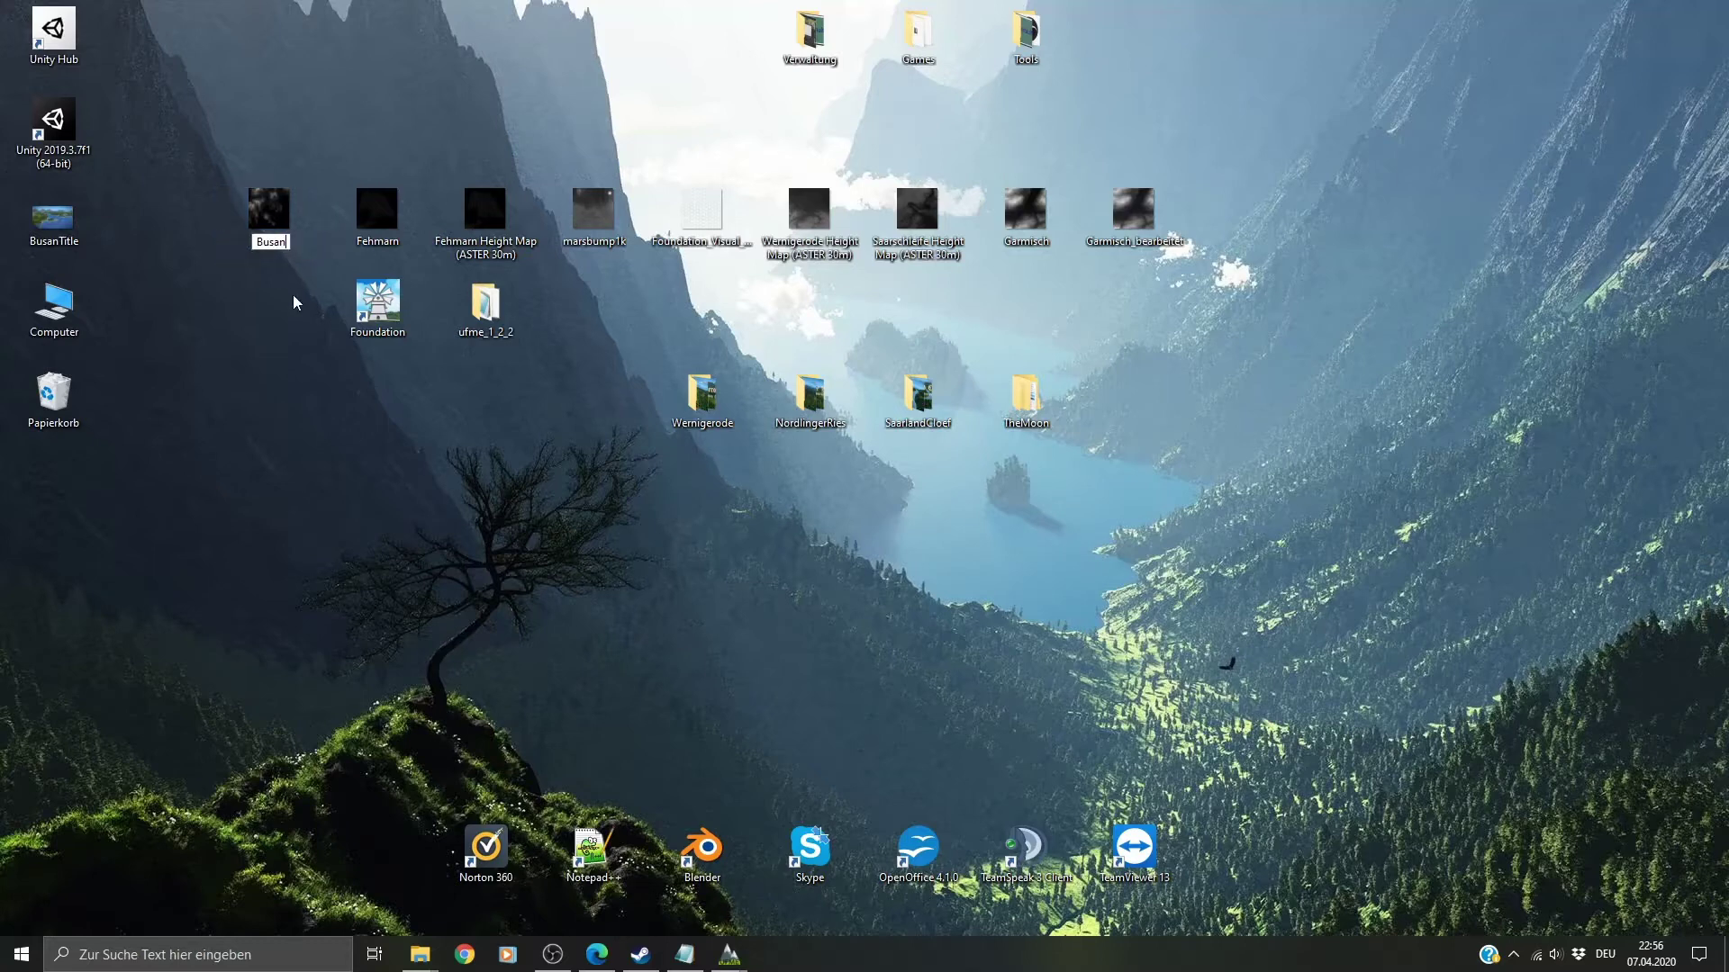
Step: Open Busan.png in paint.net
right_click(267, 195)
mouse_move(513, 565)
click(627, 667)
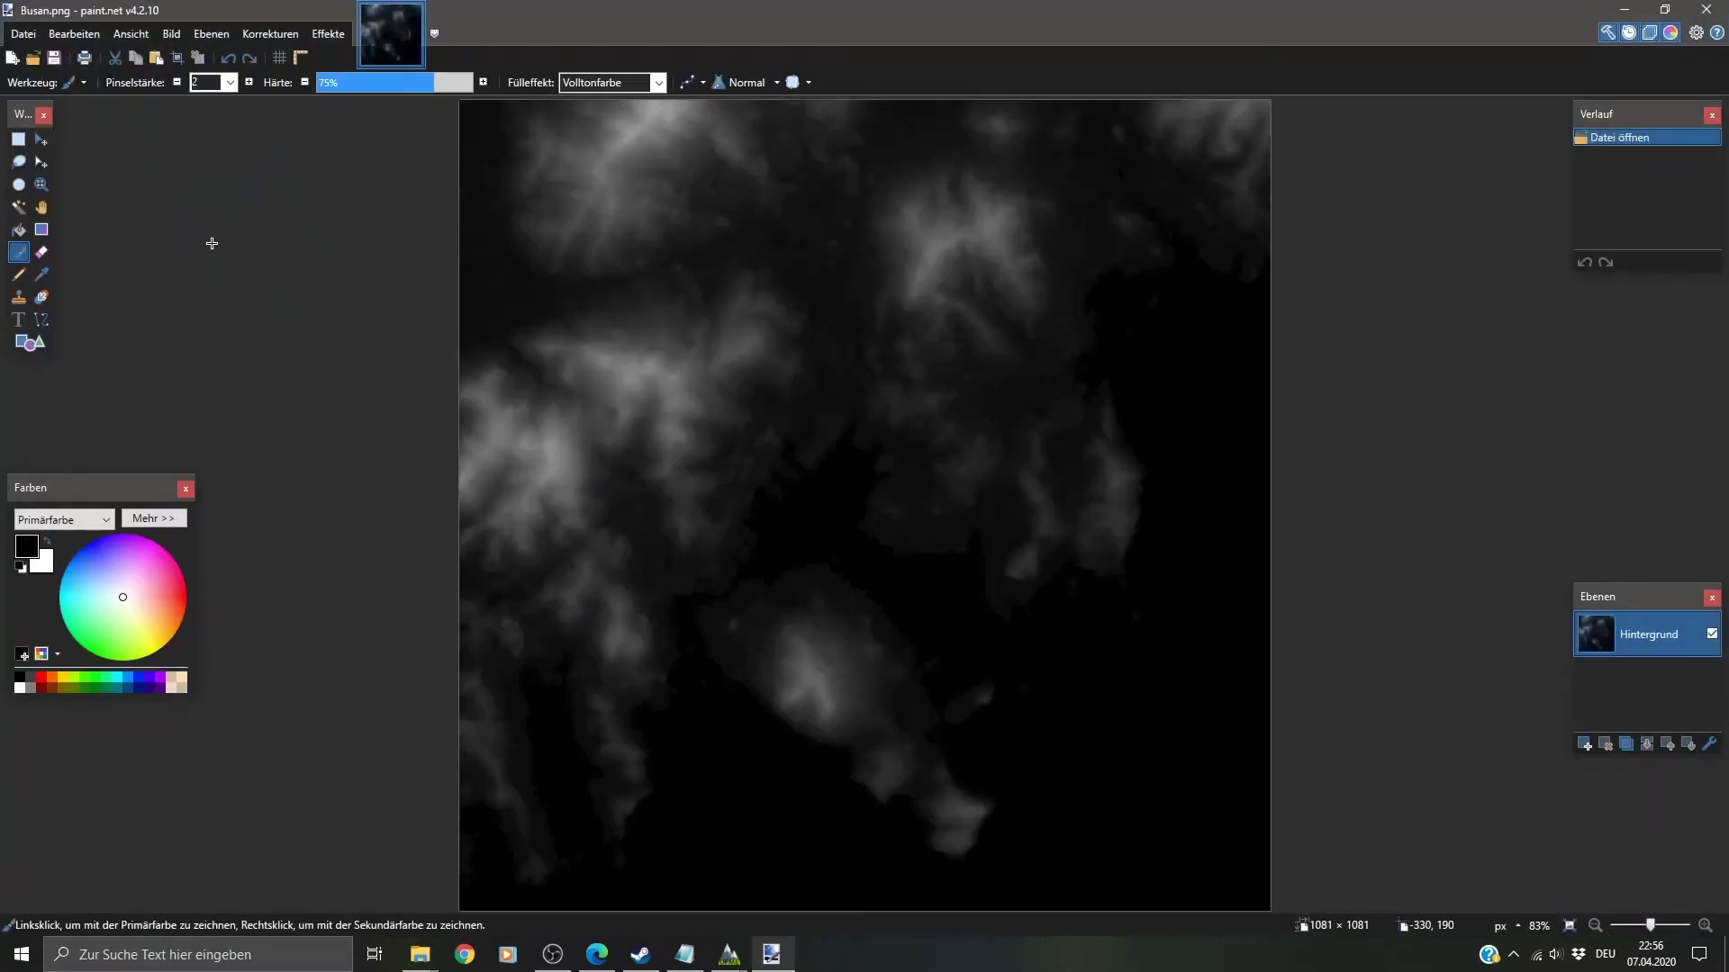
Step: Resize the Busan image to 1024 × 1024 pixels
click(178, 40)
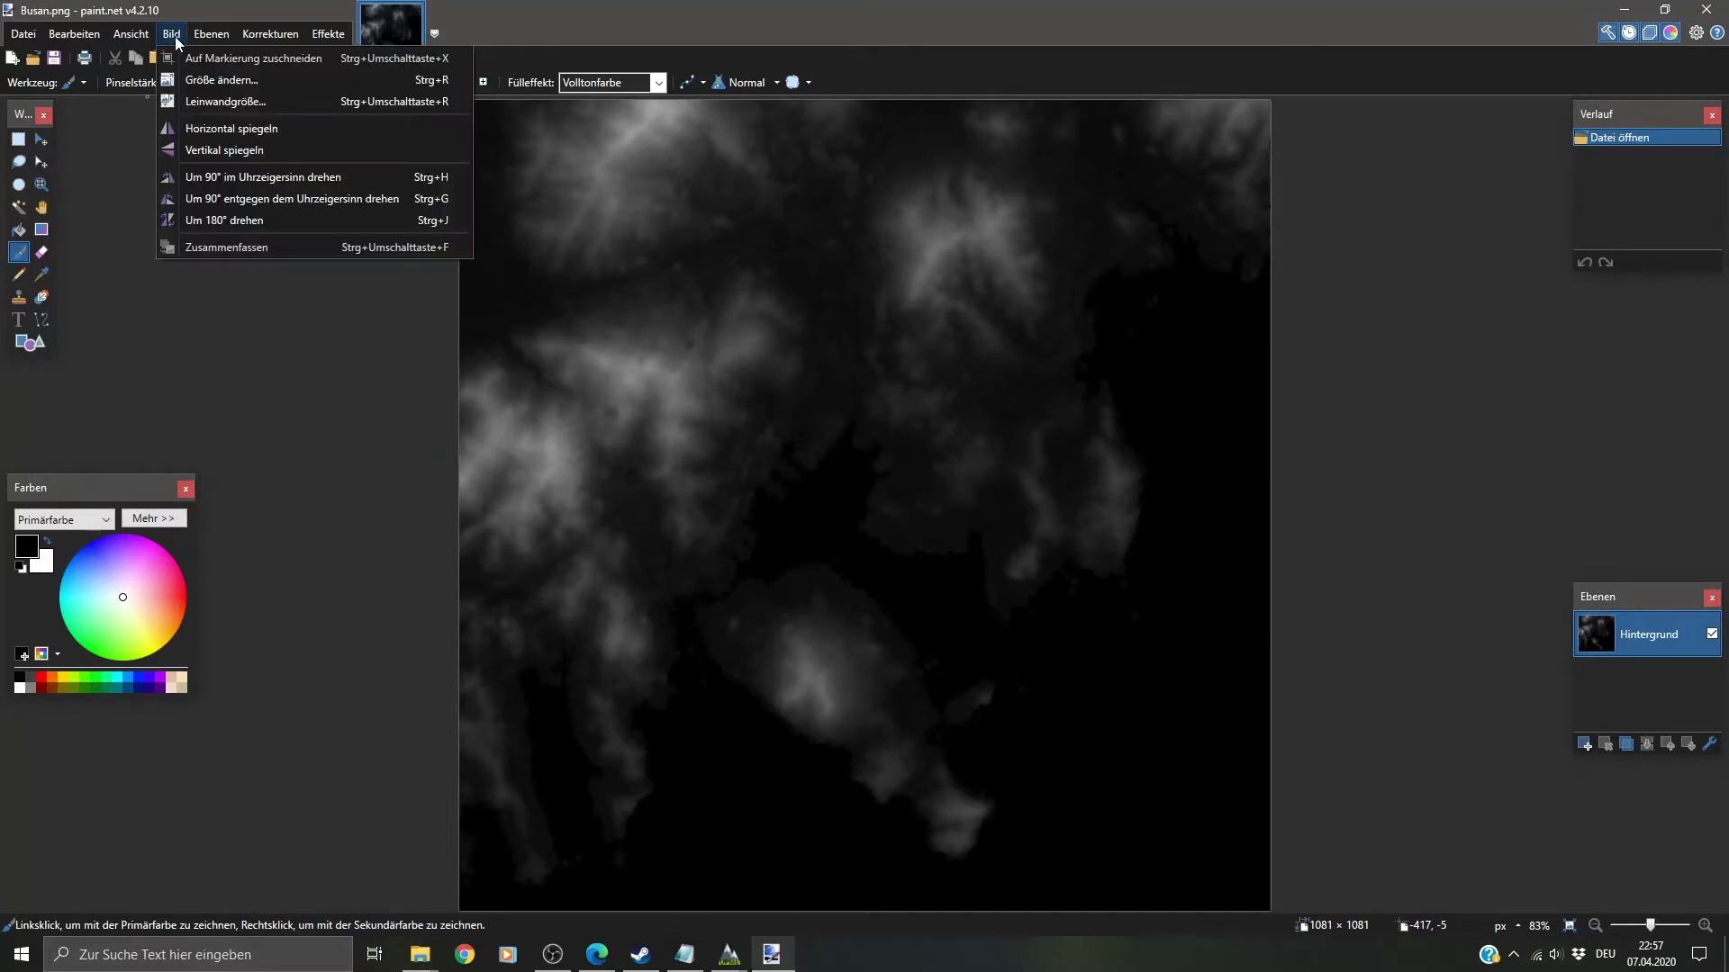
click(216, 80)
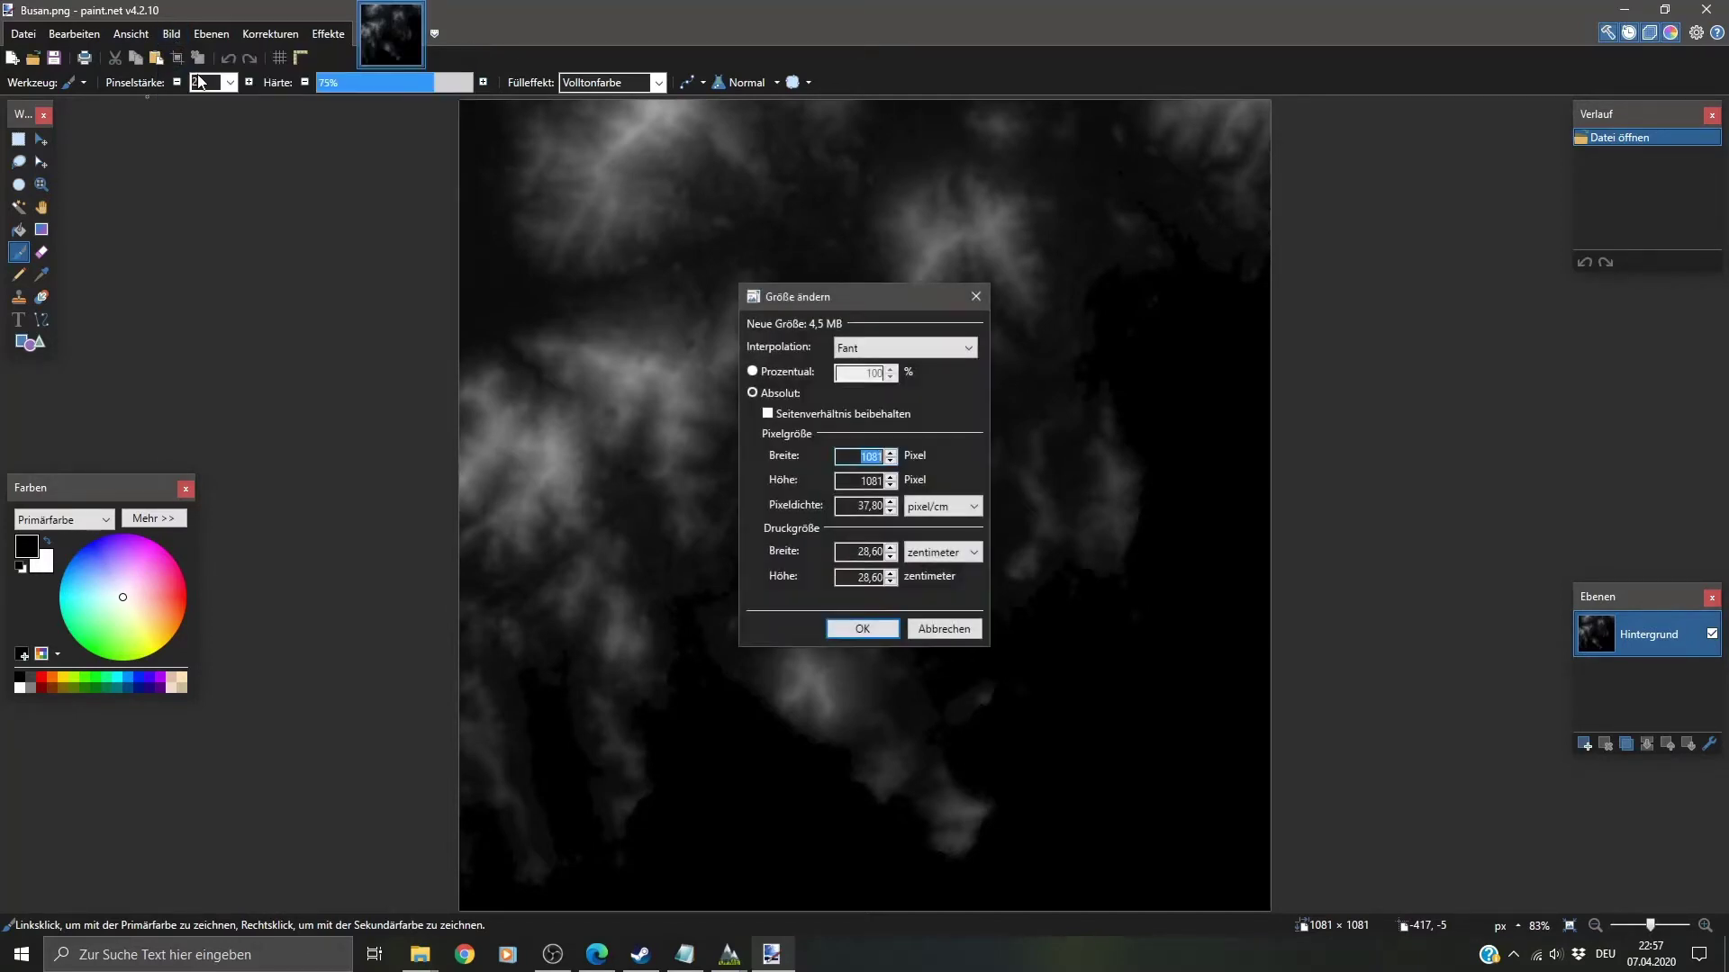
text(1024)
key(Tab)
text(1024)
click(862, 629)
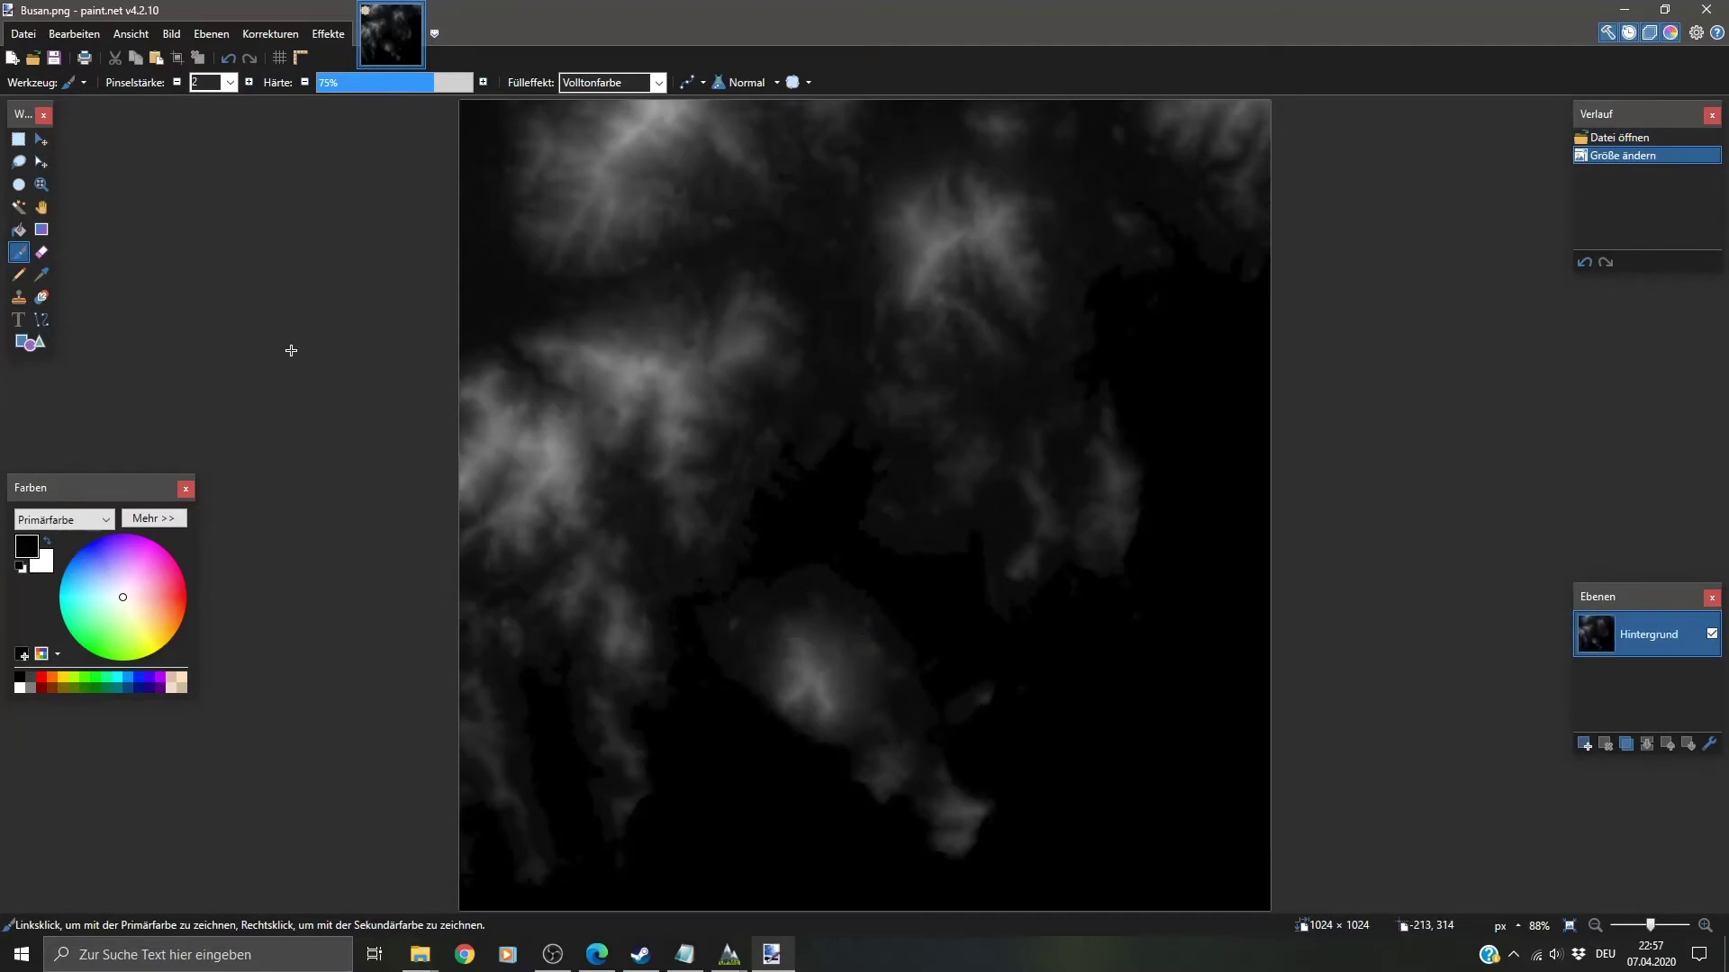
Step: Save the resized Busan.png and close paint.net
click(54, 58)
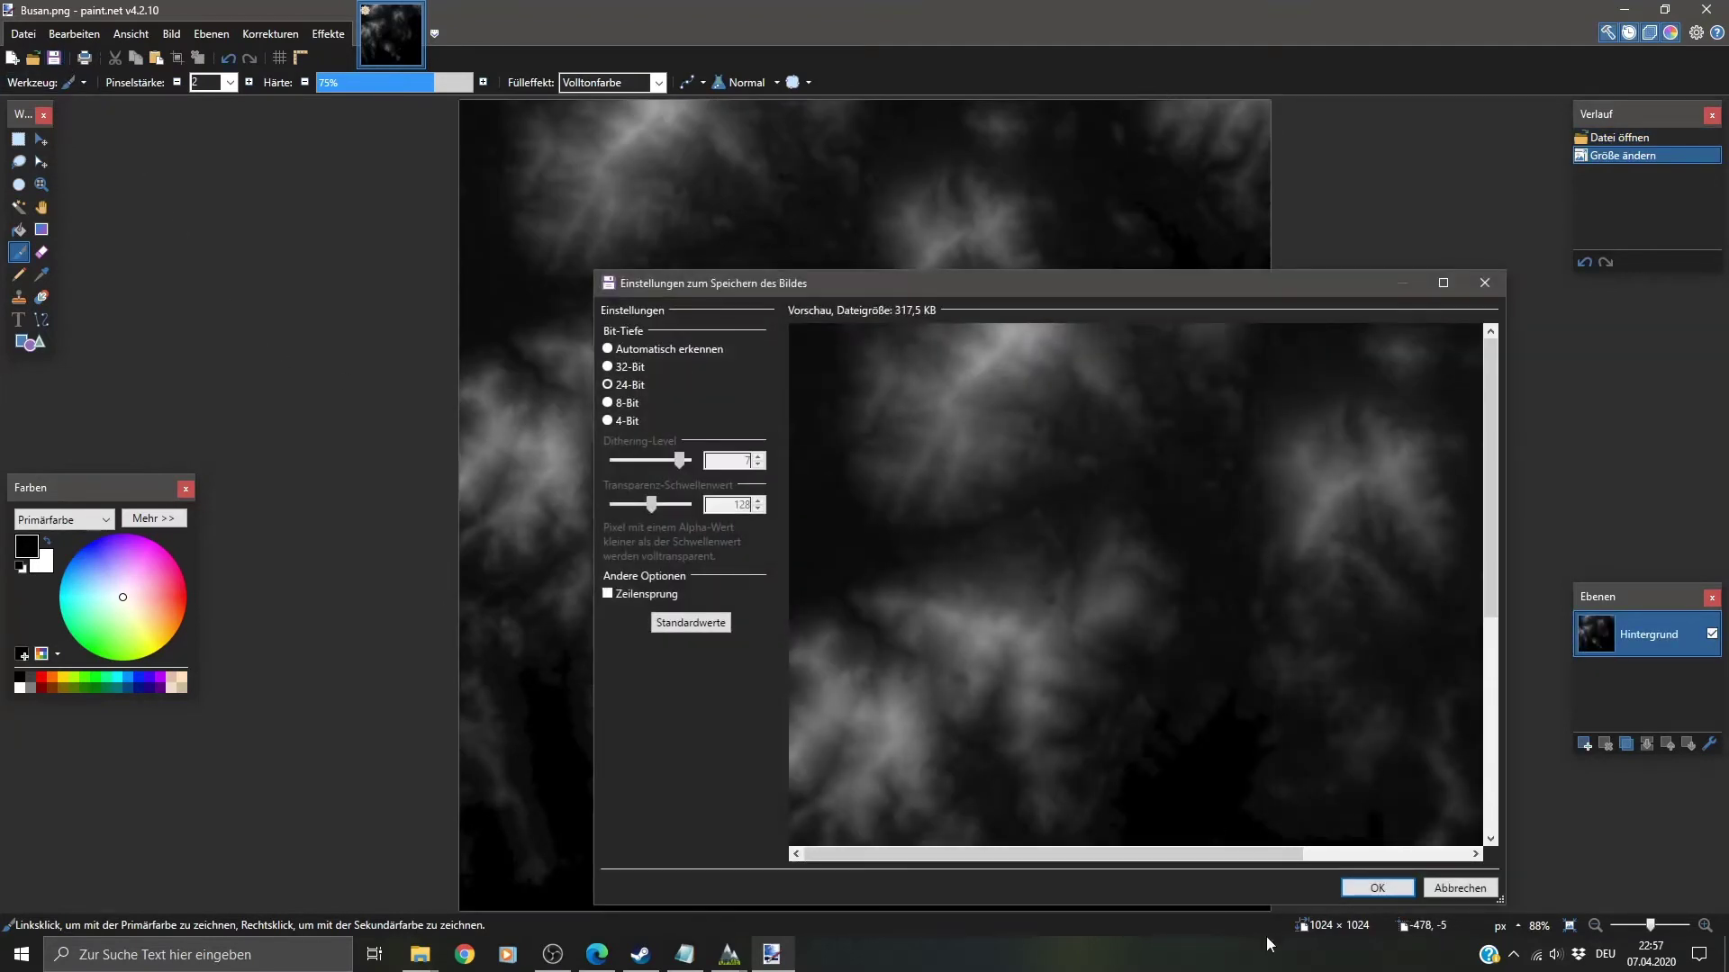
click(1365, 890)
click(1705, 13)
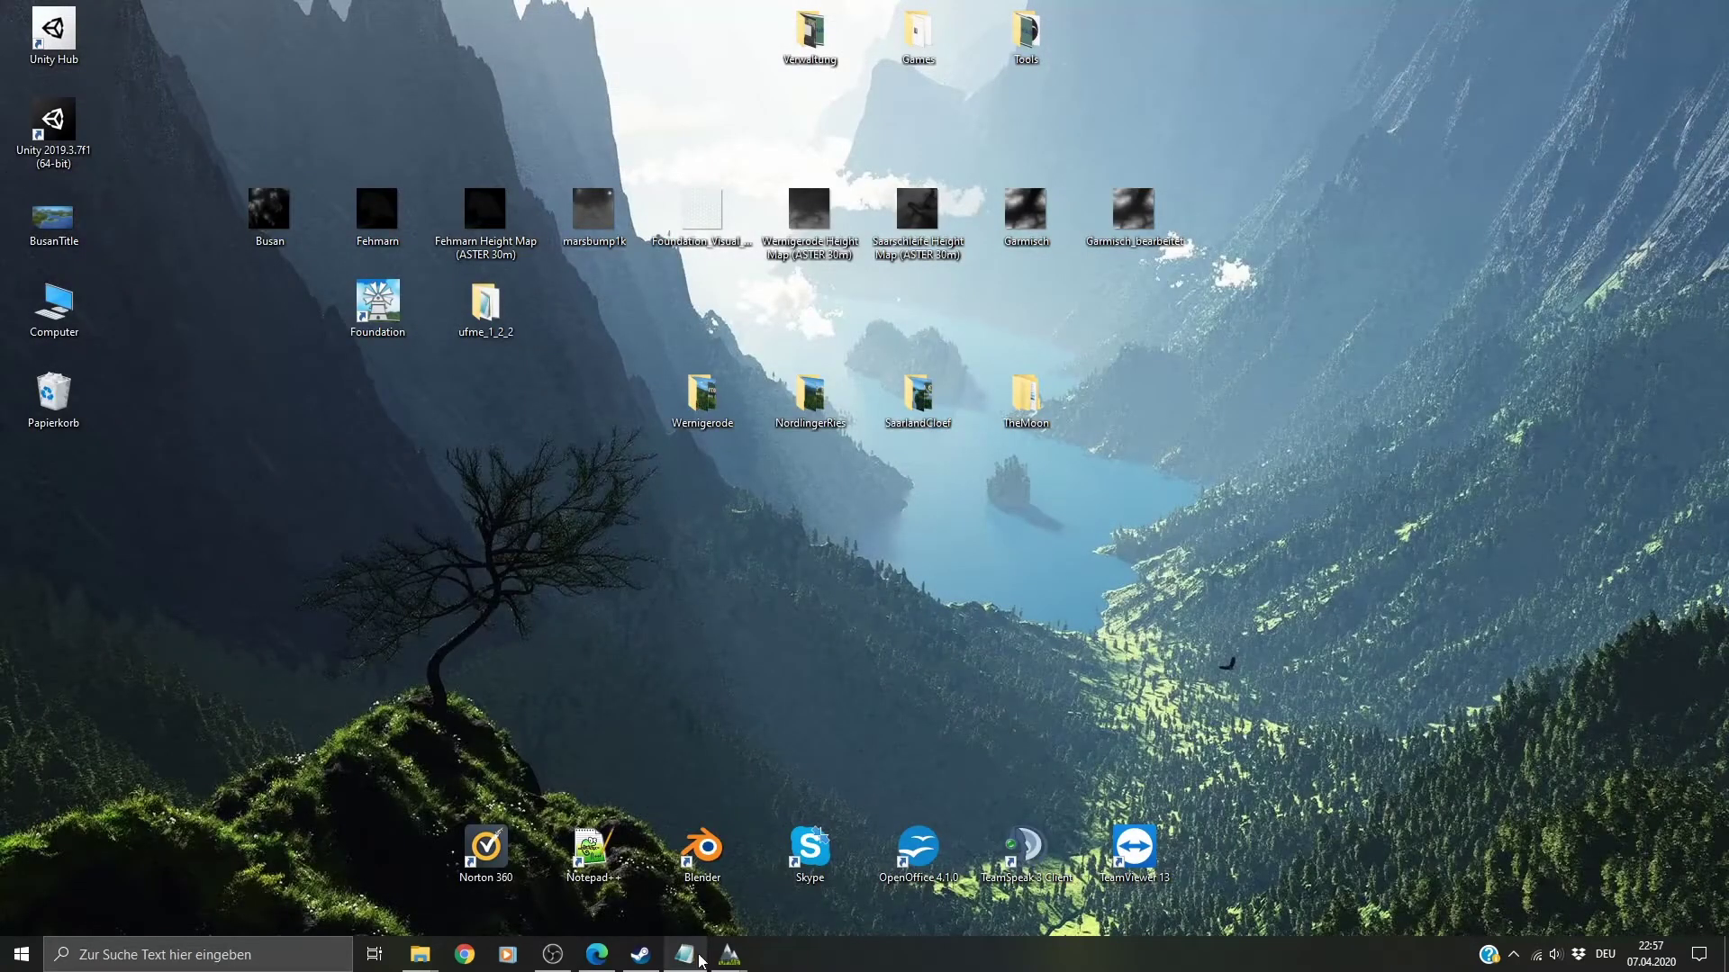
Step: Create a workspace named Busan and start entering Busan as the map name
mouse_move(729, 959)
click(786, 901)
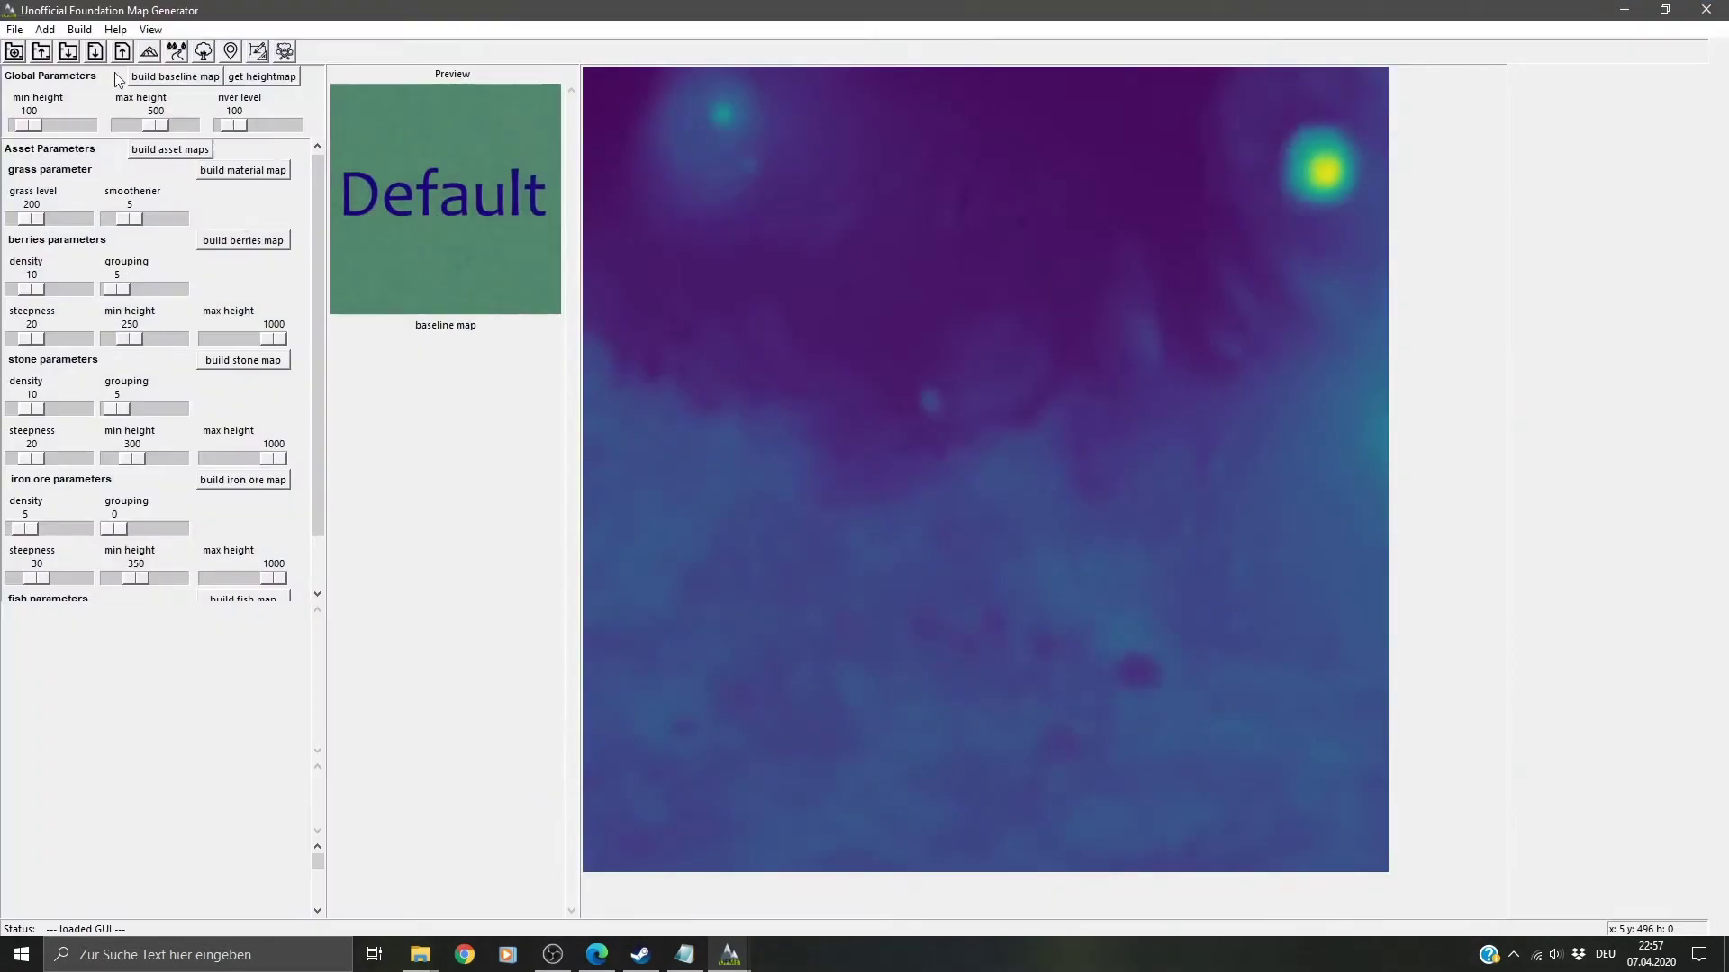
click(9, 52)
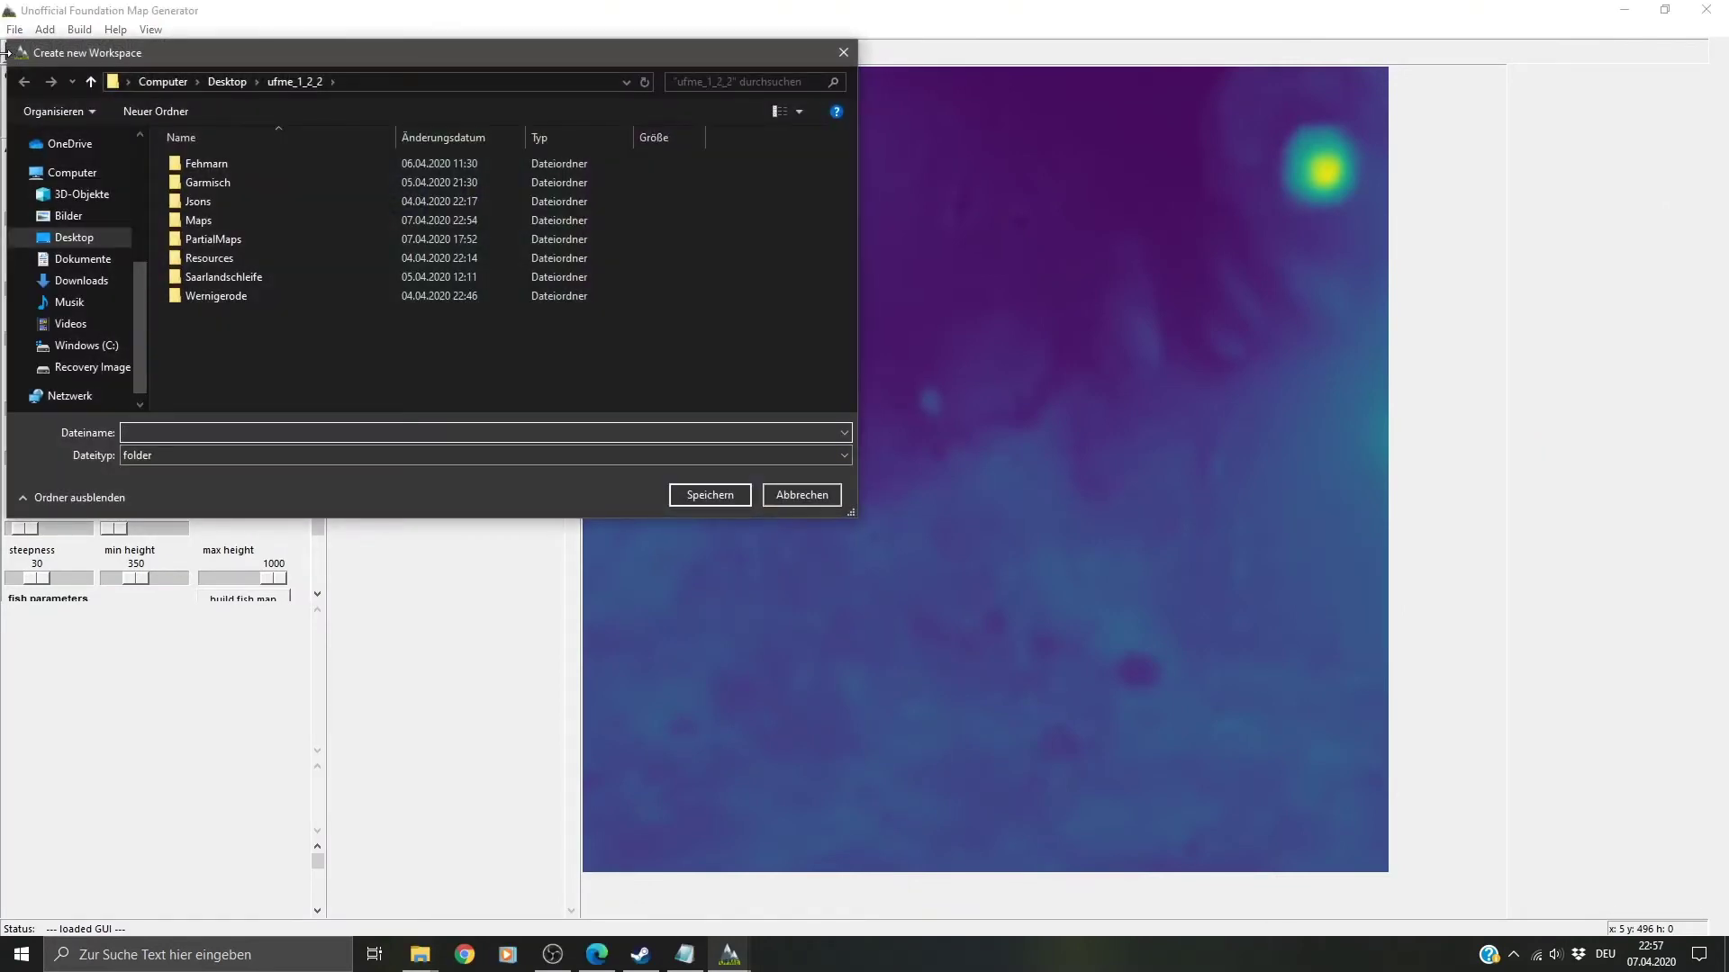
text(Busan)
key(Return)
key(ctrl+a)
text(Busan)
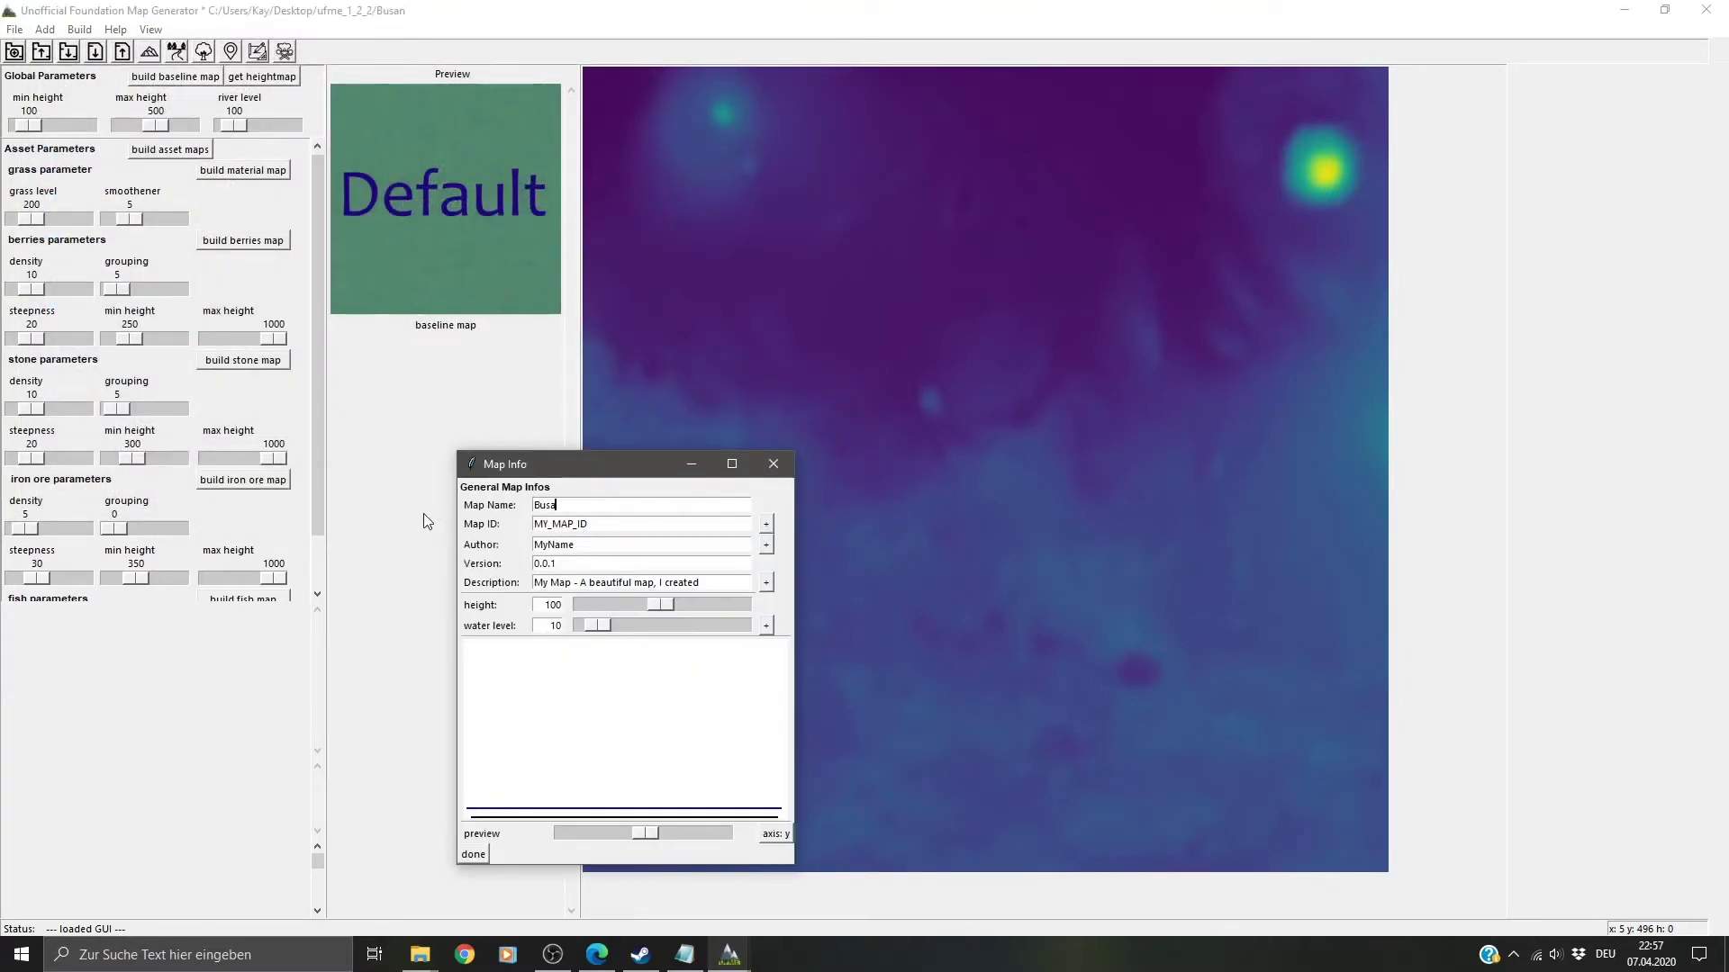
Step: Generate the map ID, enter the author name and version 1.0.0, and fill the description from the name
click(764, 526)
key(Tab)
key(Tab)
key(Tab)
text(ls)
text(ajah)
key(Tab)
text(1)
click(767, 584)
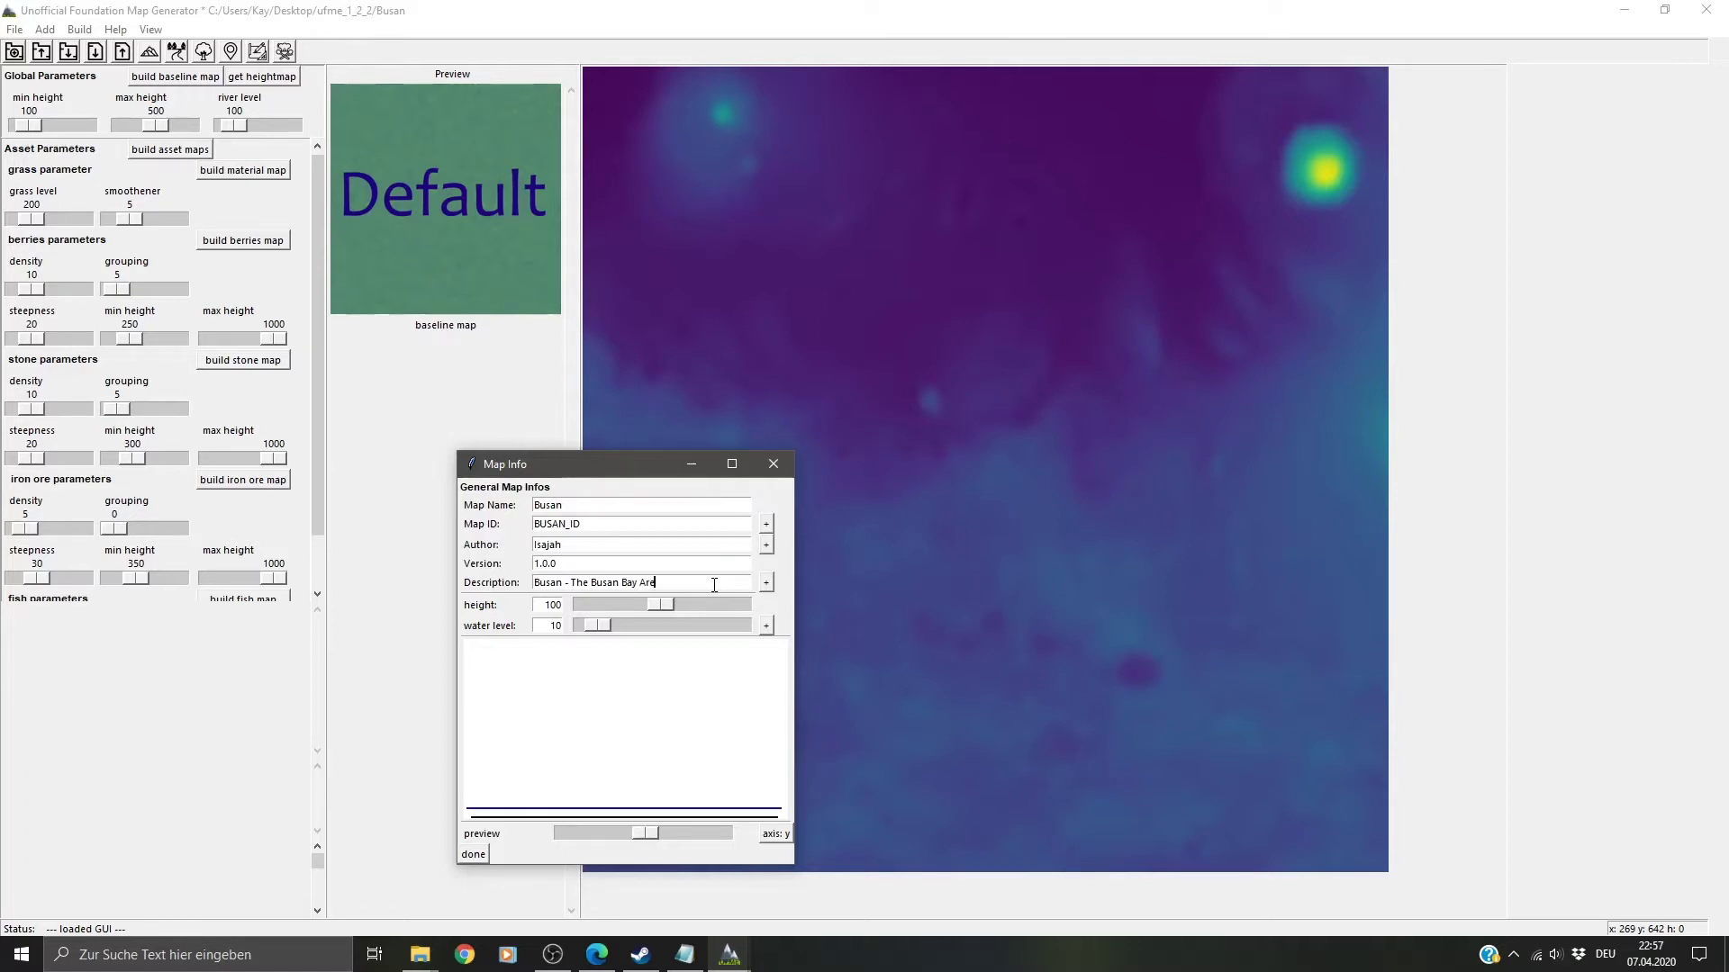
click(474, 855)
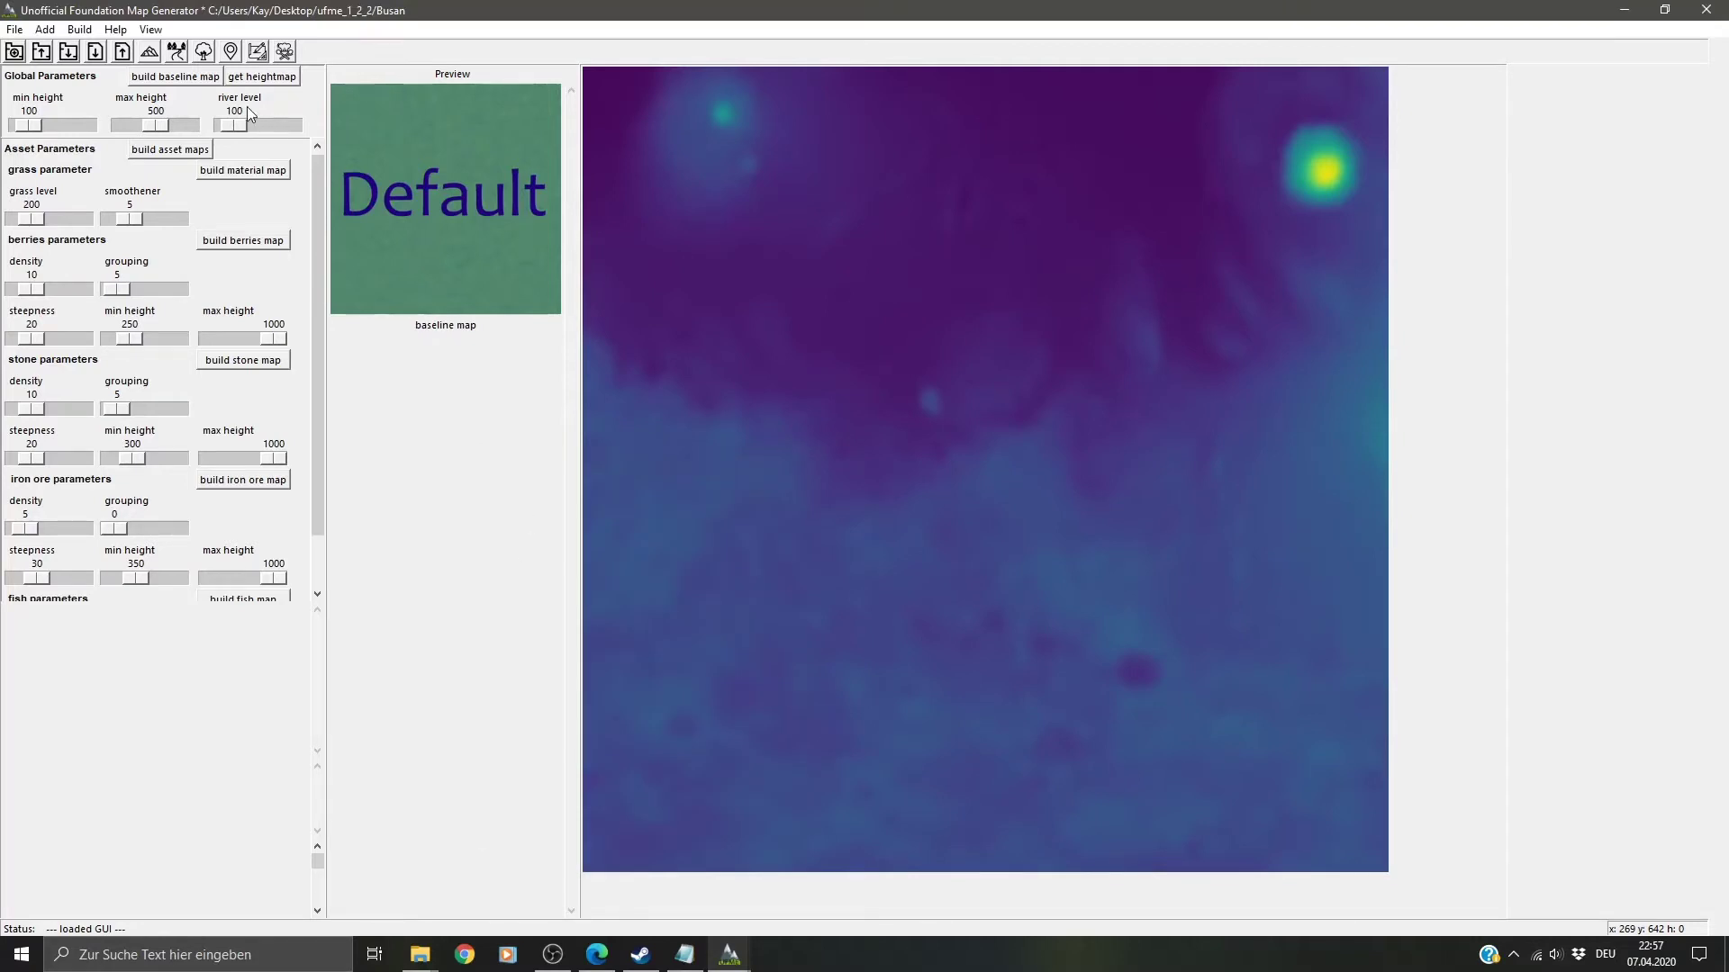
Step: Import Busan.png from the Desktop through File > Import Heightmap
click(14, 30)
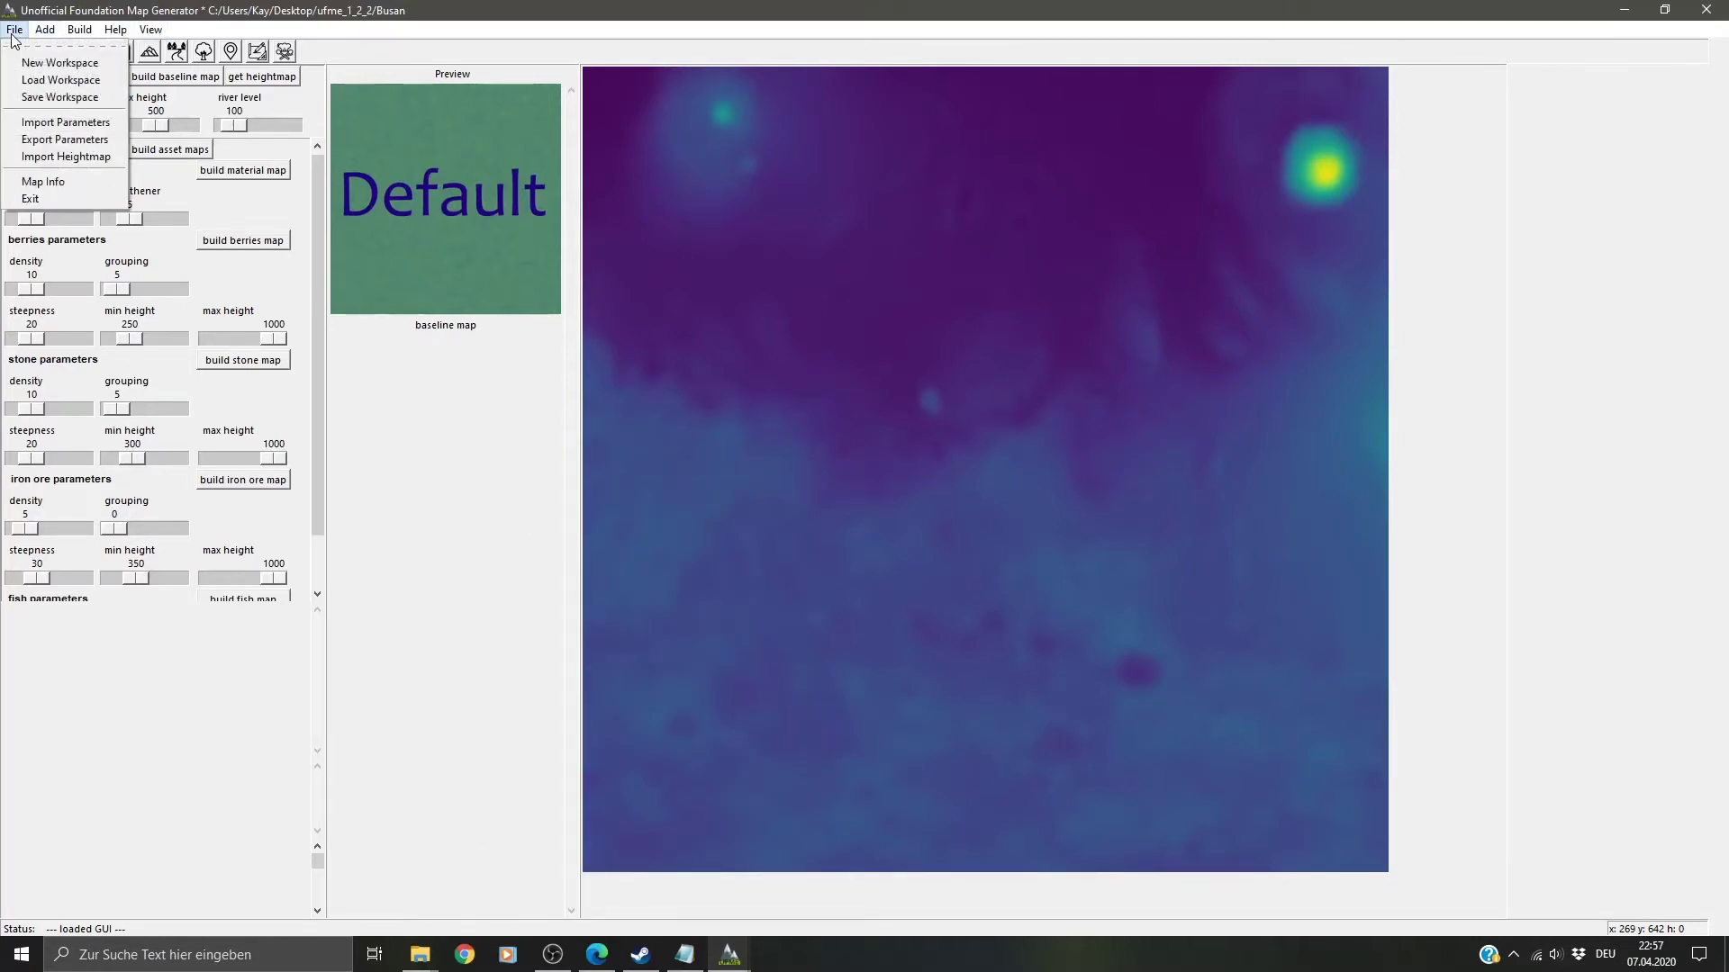
click(45, 156)
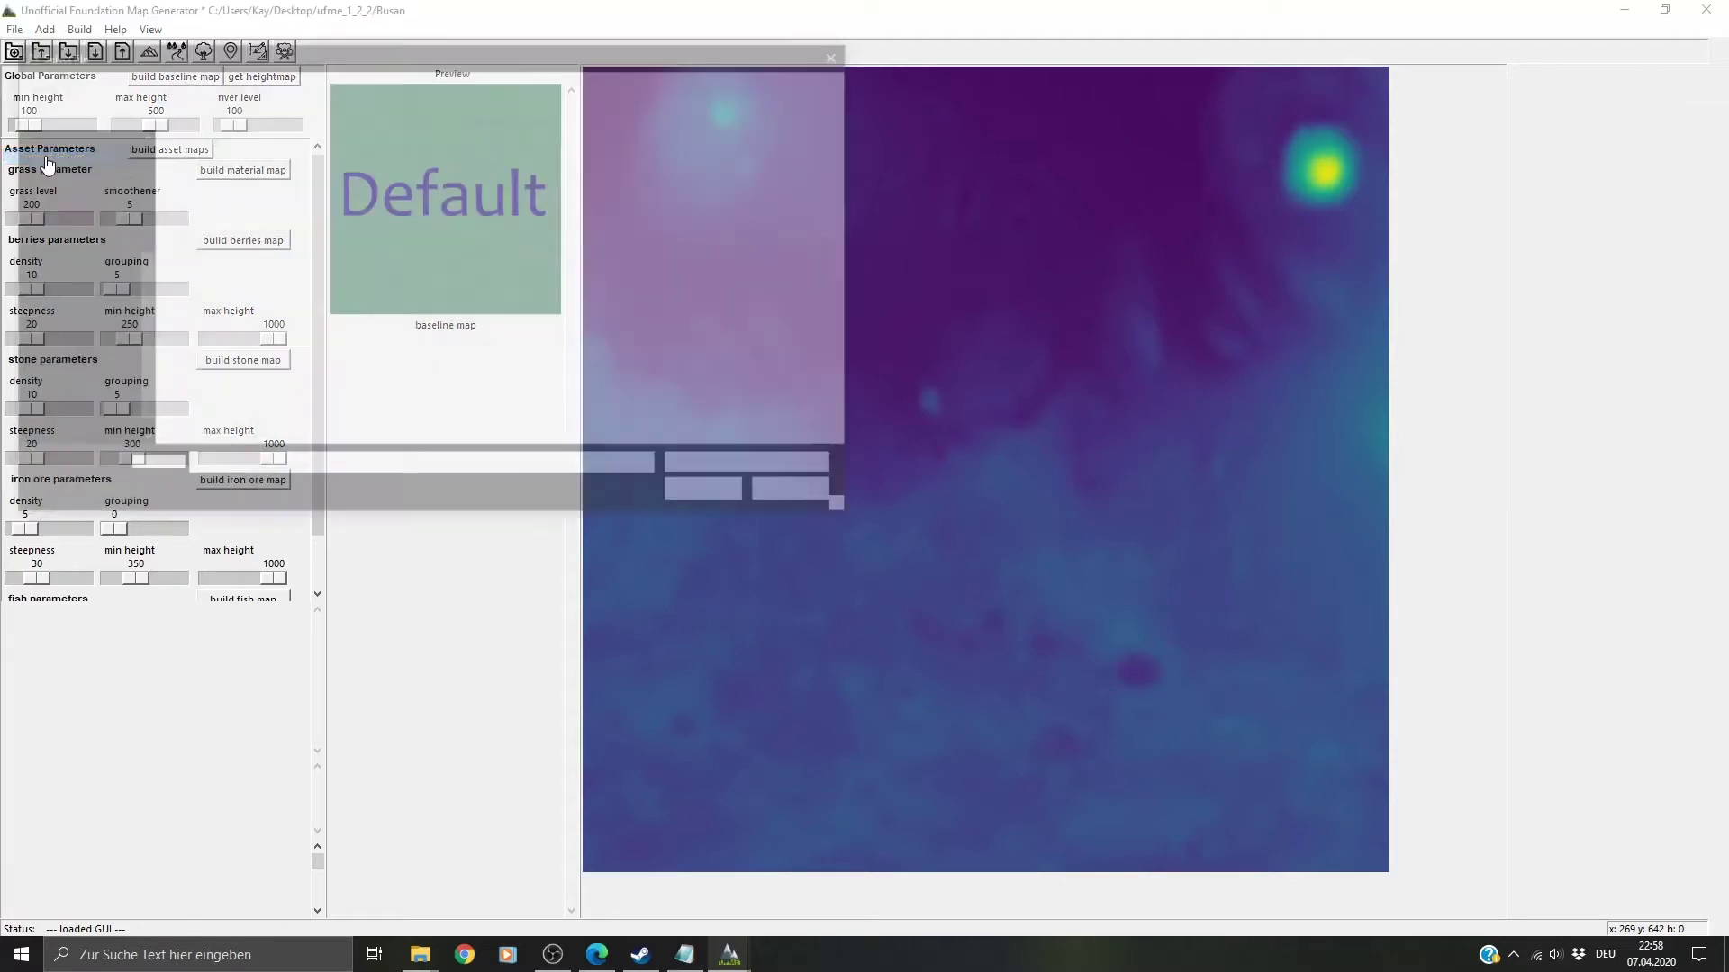
click(226, 81)
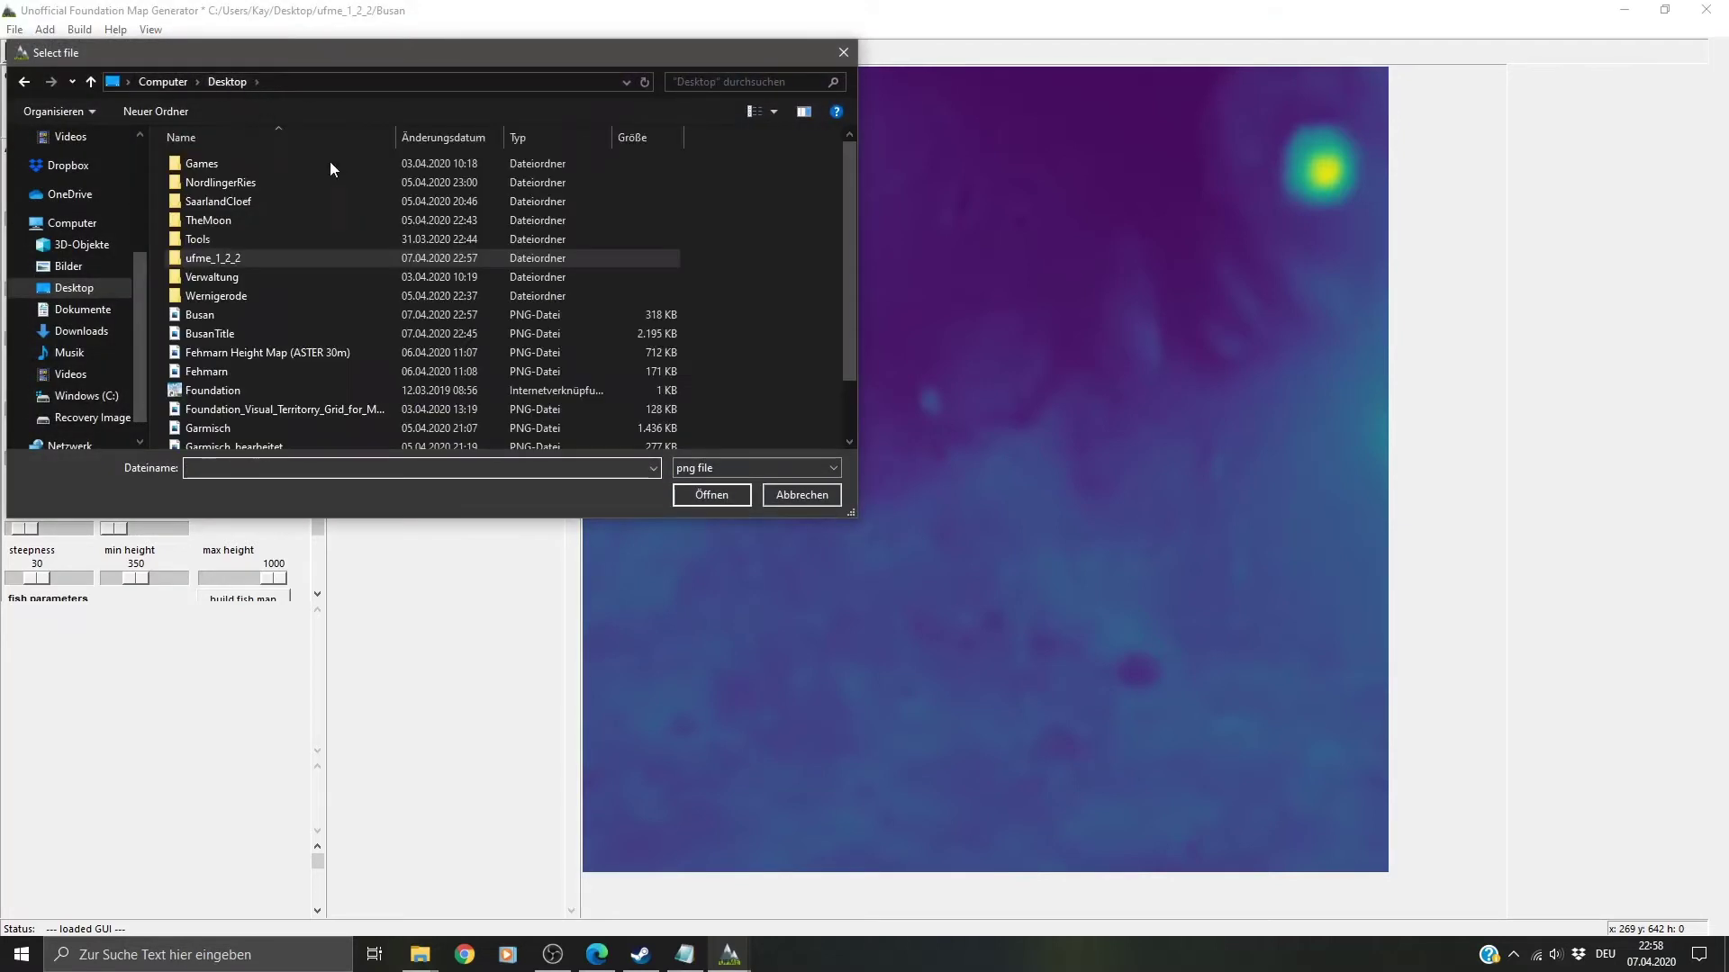
click(326, 317)
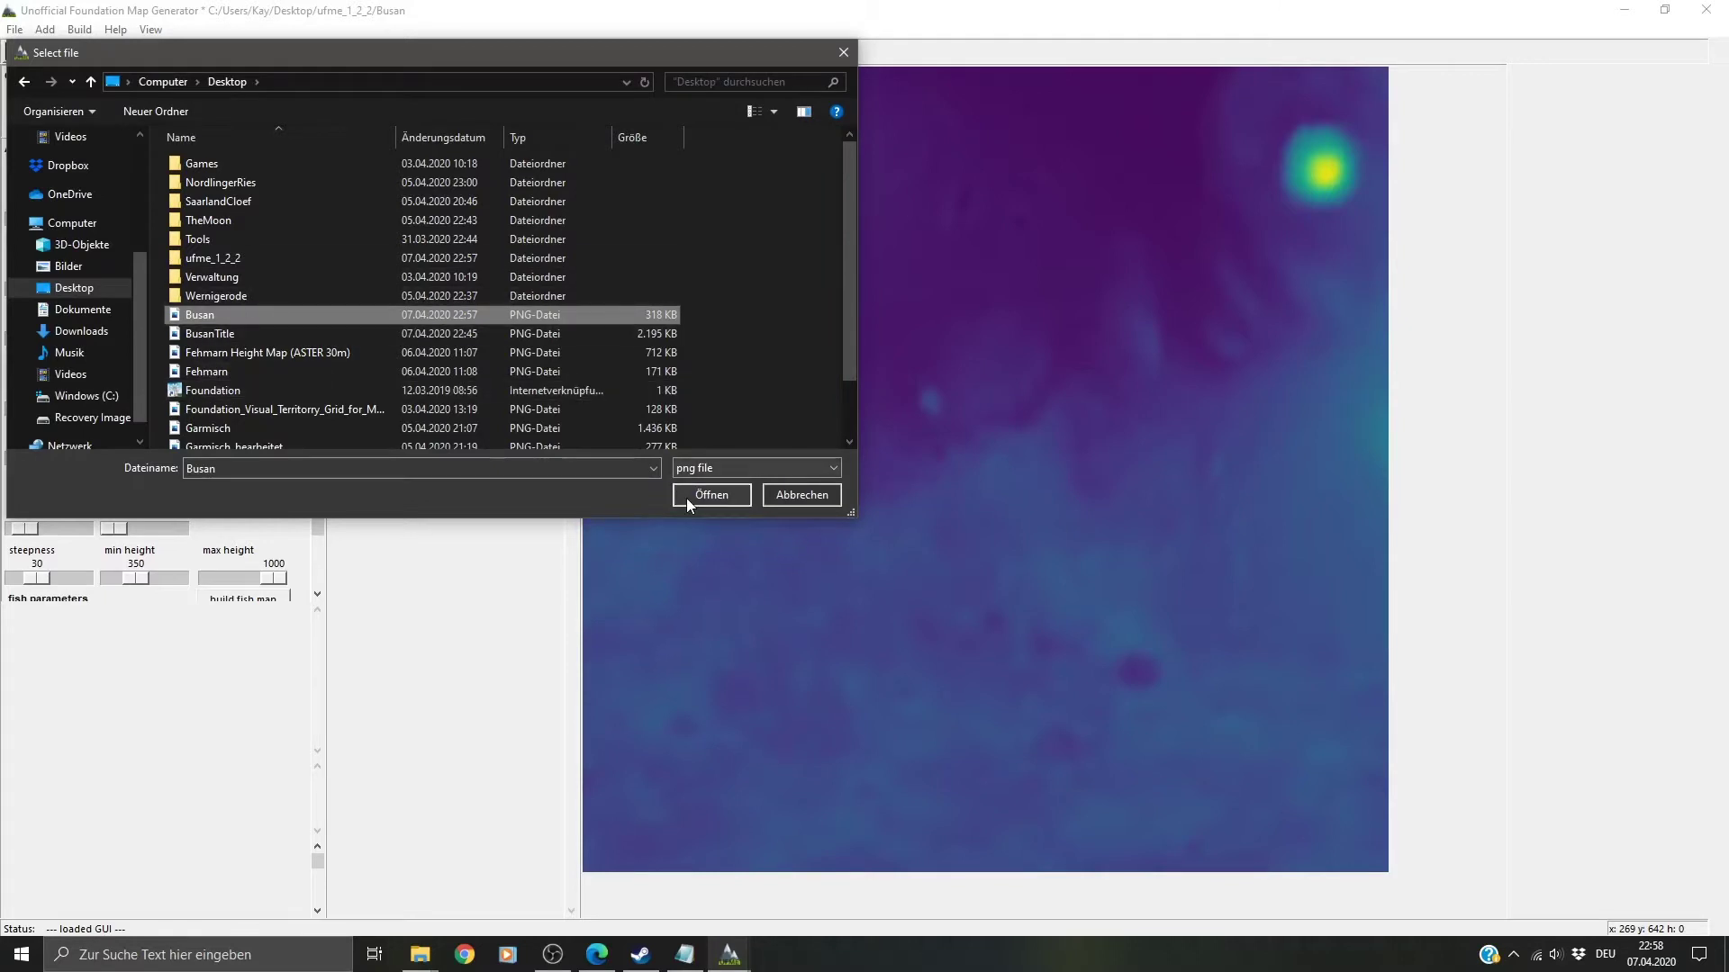
click(711, 495)
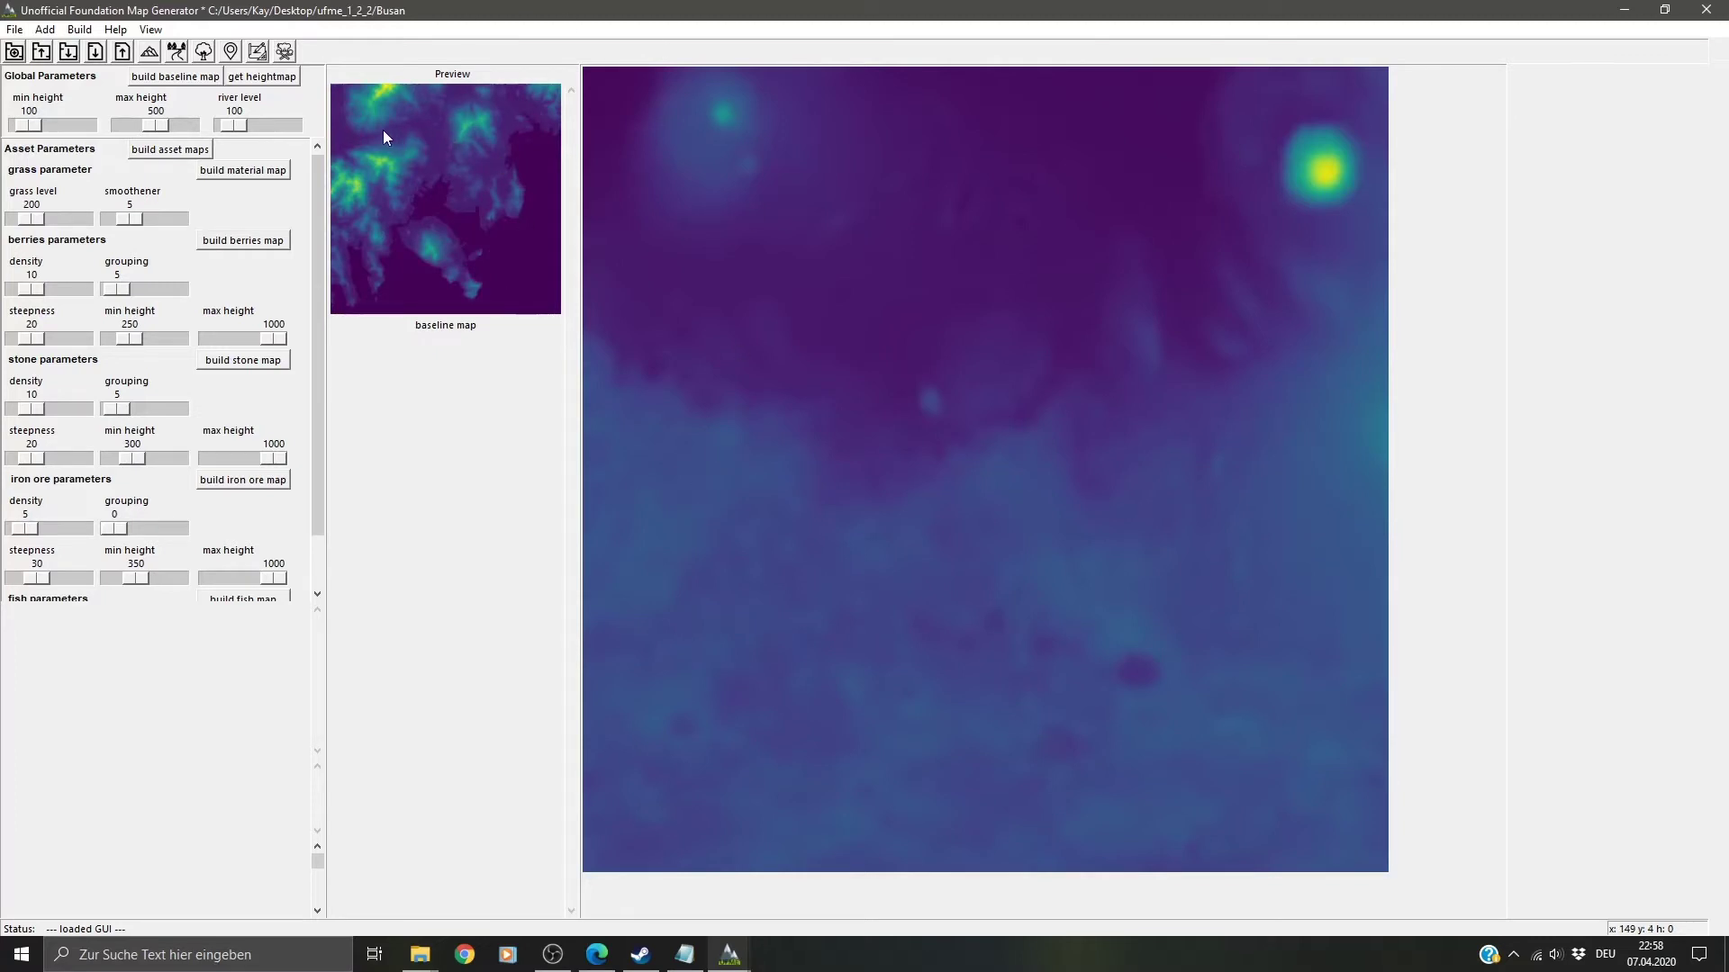
Step: Generate the Busan heightmap and switch the parameter panel to Easy Mode
click(258, 51)
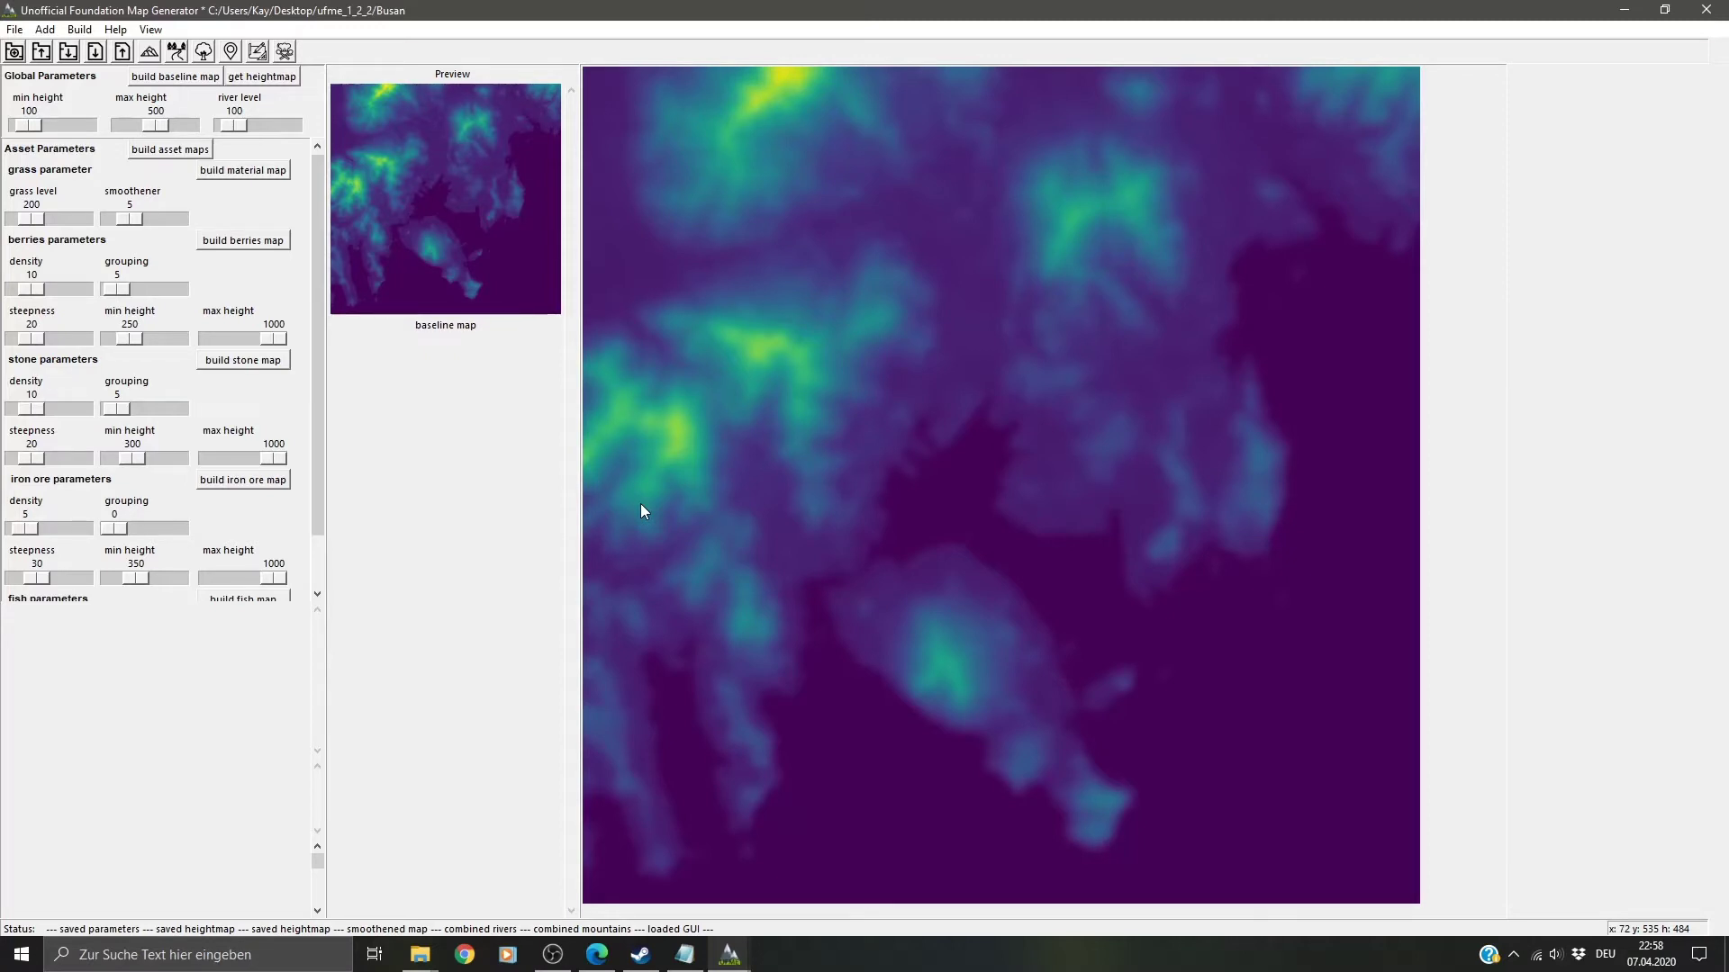
click(150, 29)
click(225, 97)
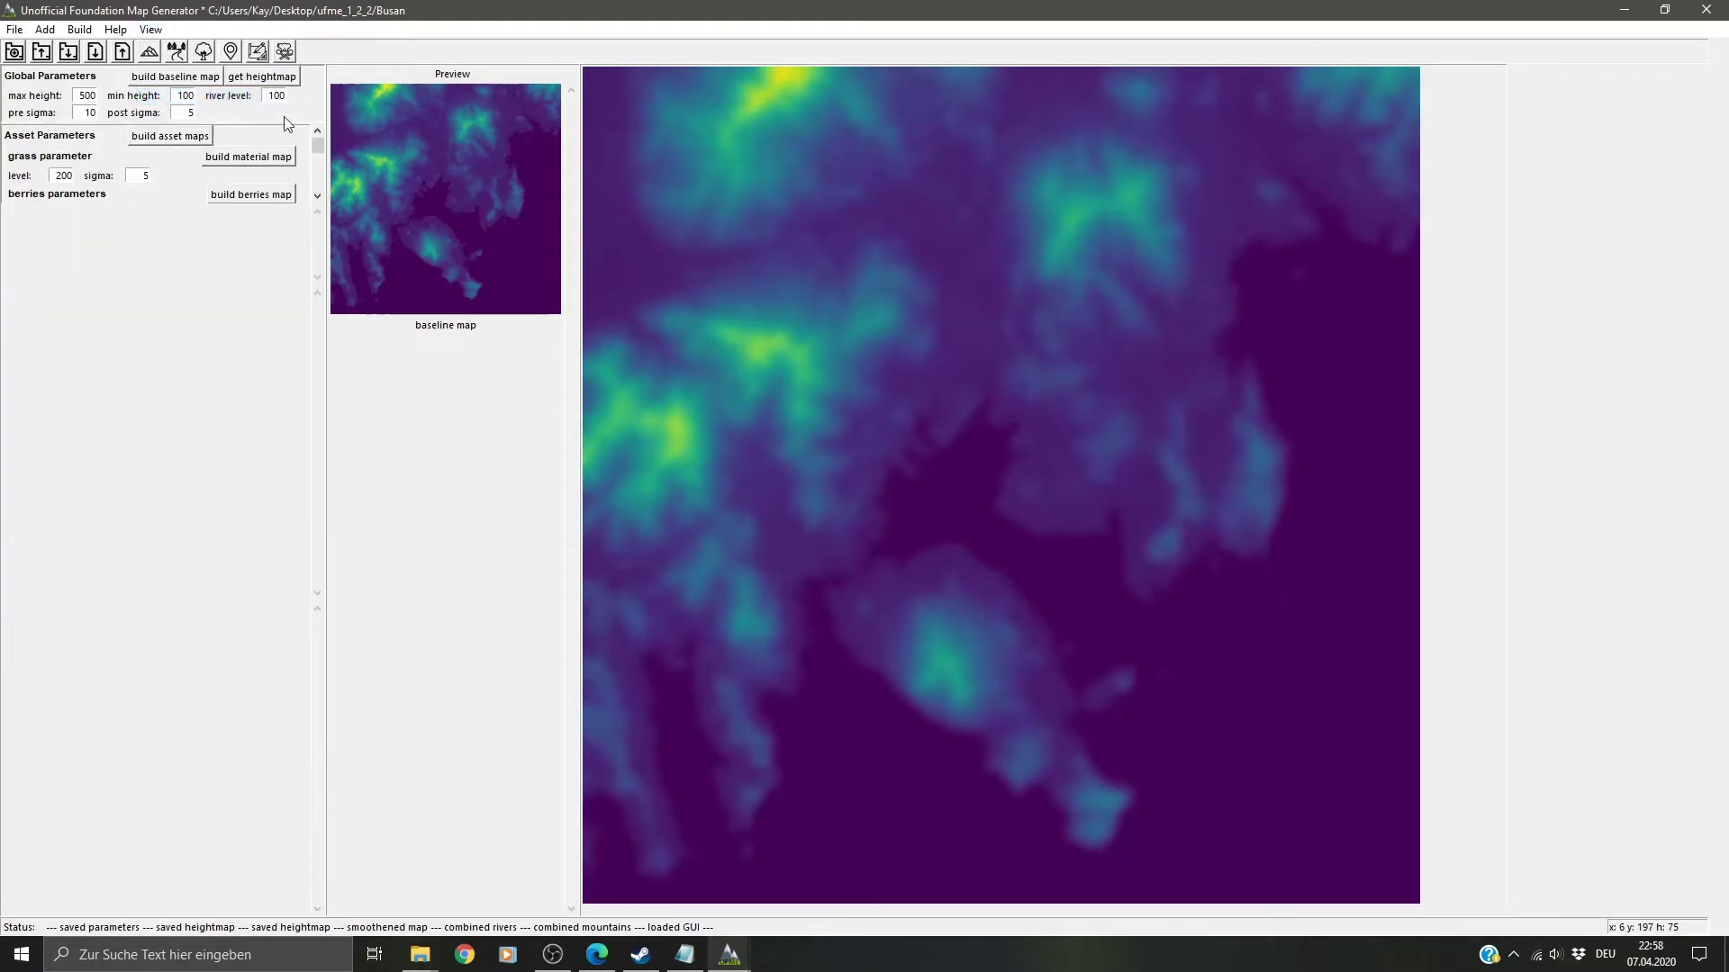
Step: Try post sigma 10, rebuild the heightmap, then revert the post sigma value to 5
double_click(184, 112)
text(10)
click(258, 54)
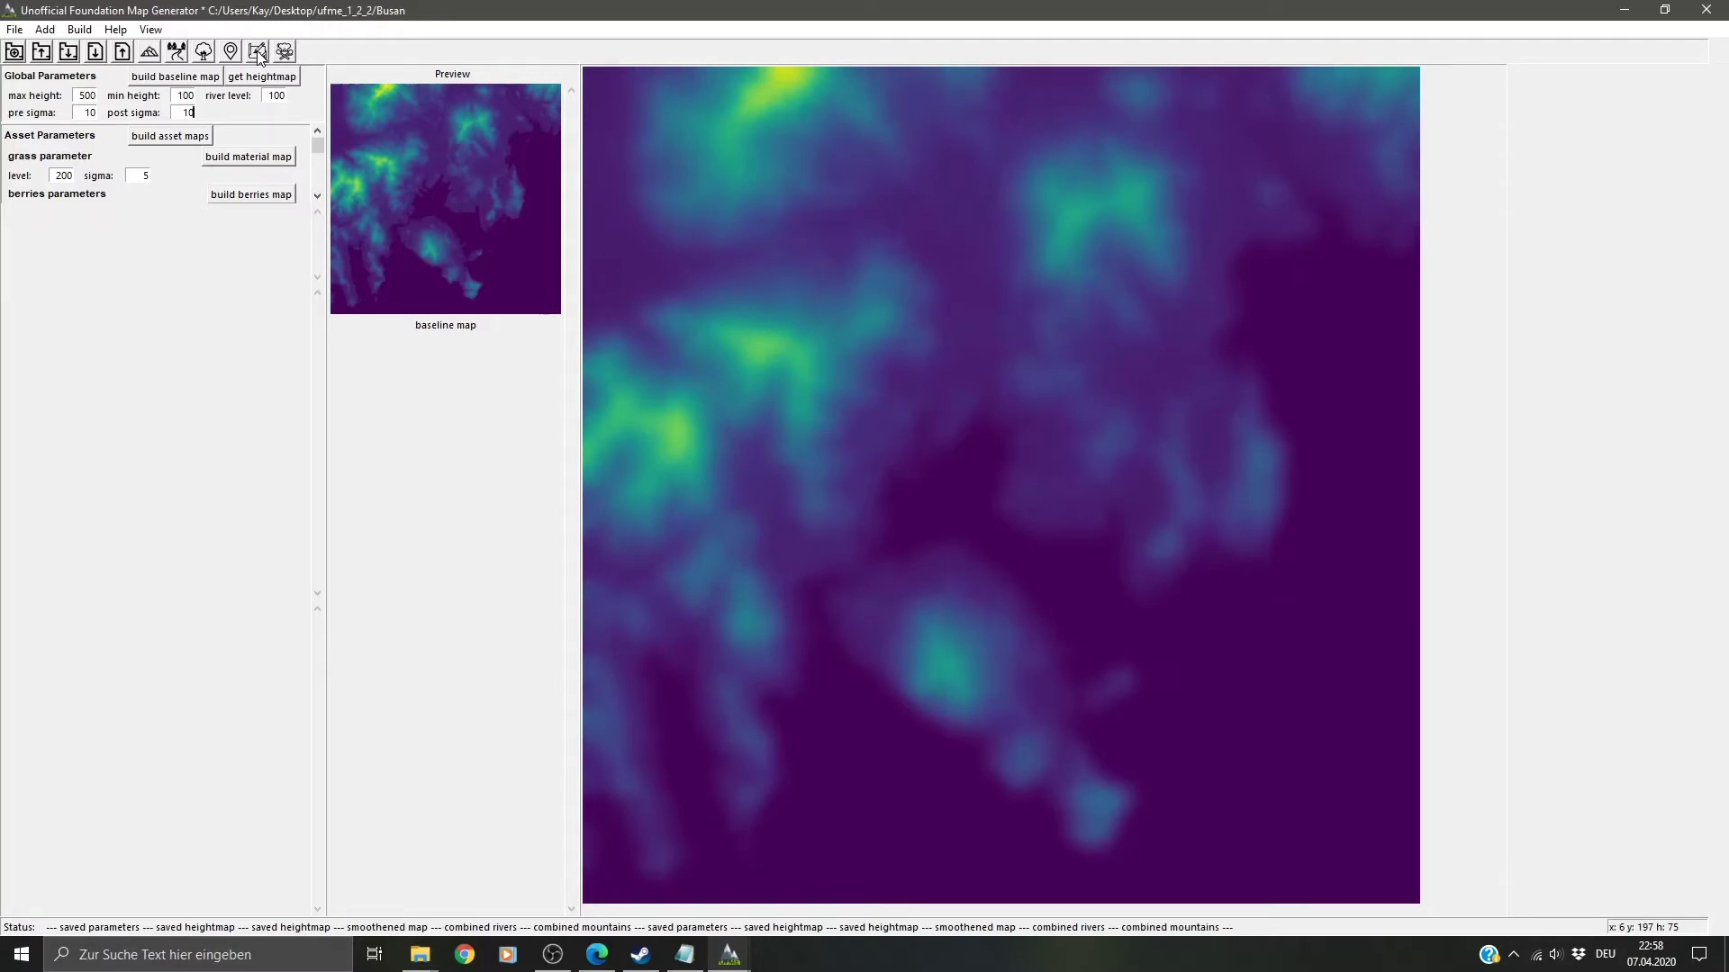
double_click(196, 112)
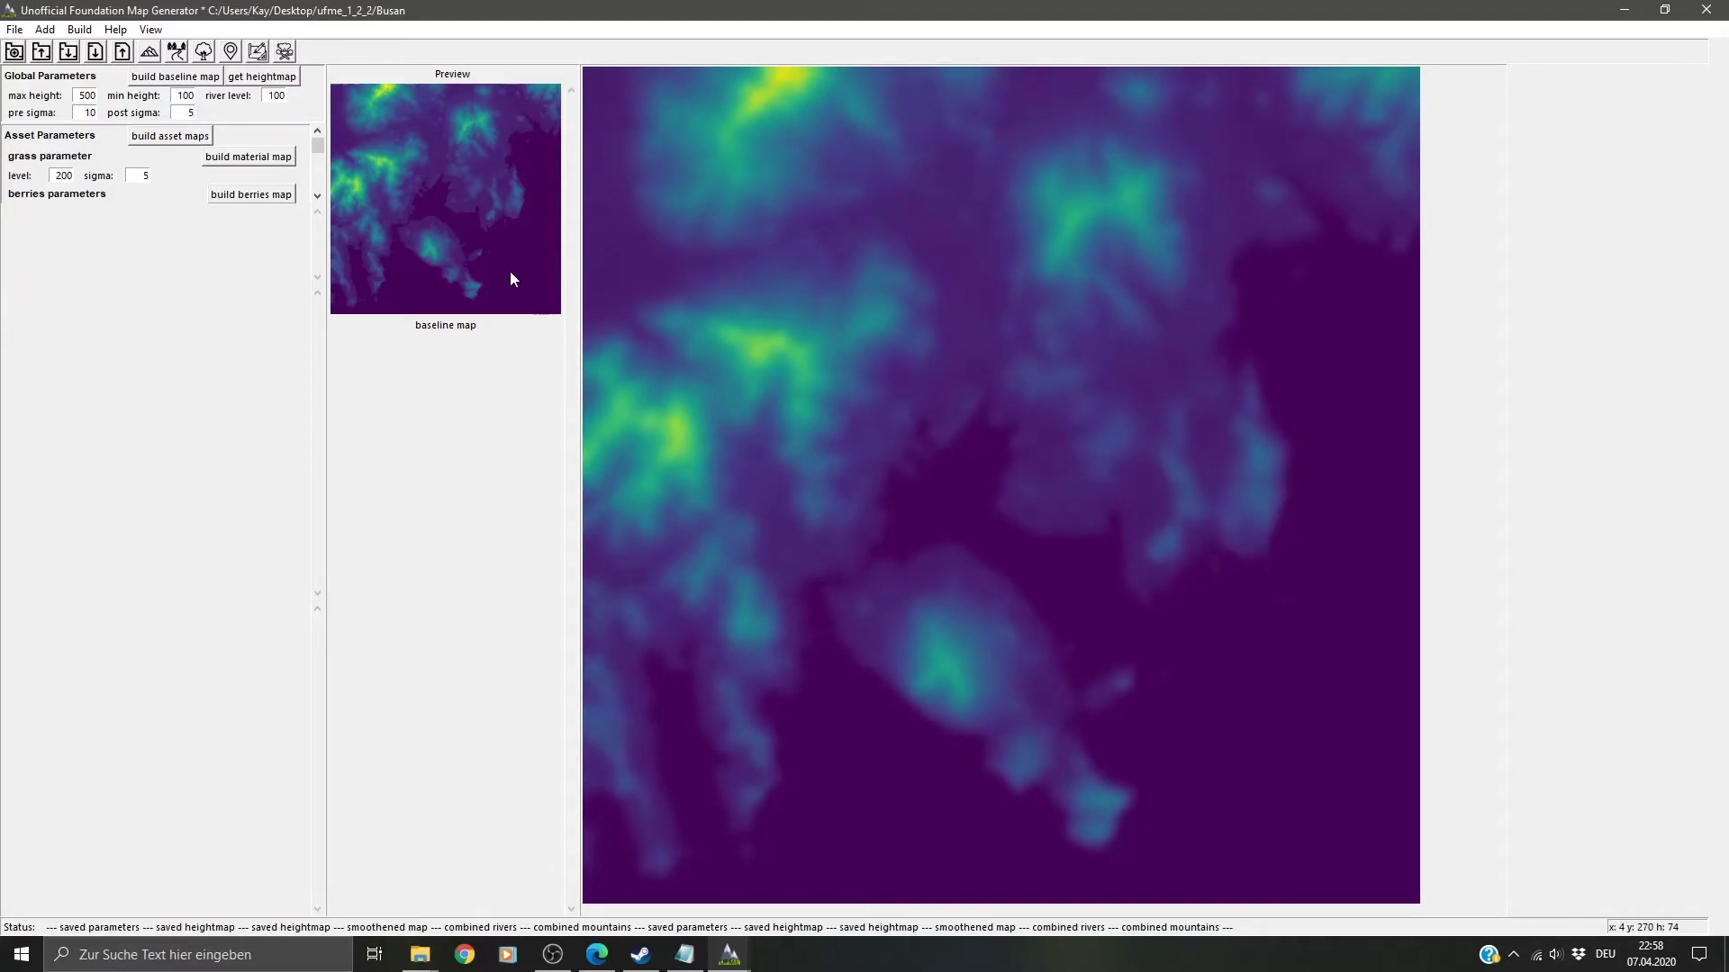
Step: Set View > Priority to Assets, set grass level to 100, and build the material map
click(151, 31)
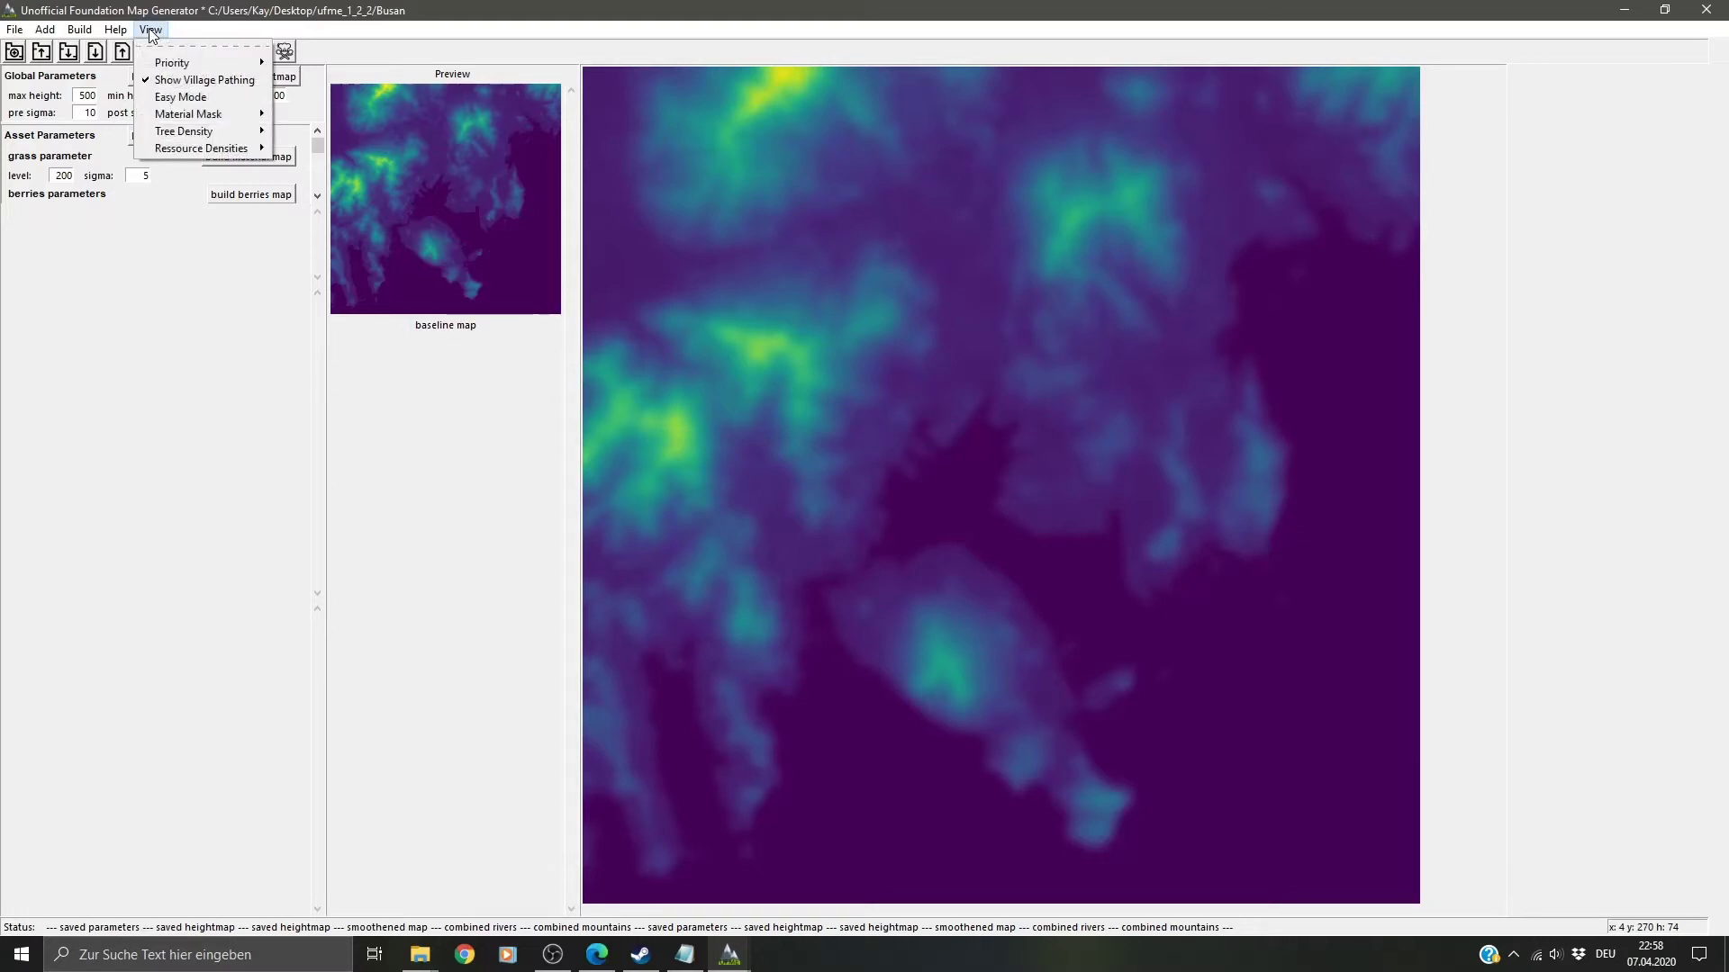
mouse_move(232, 63)
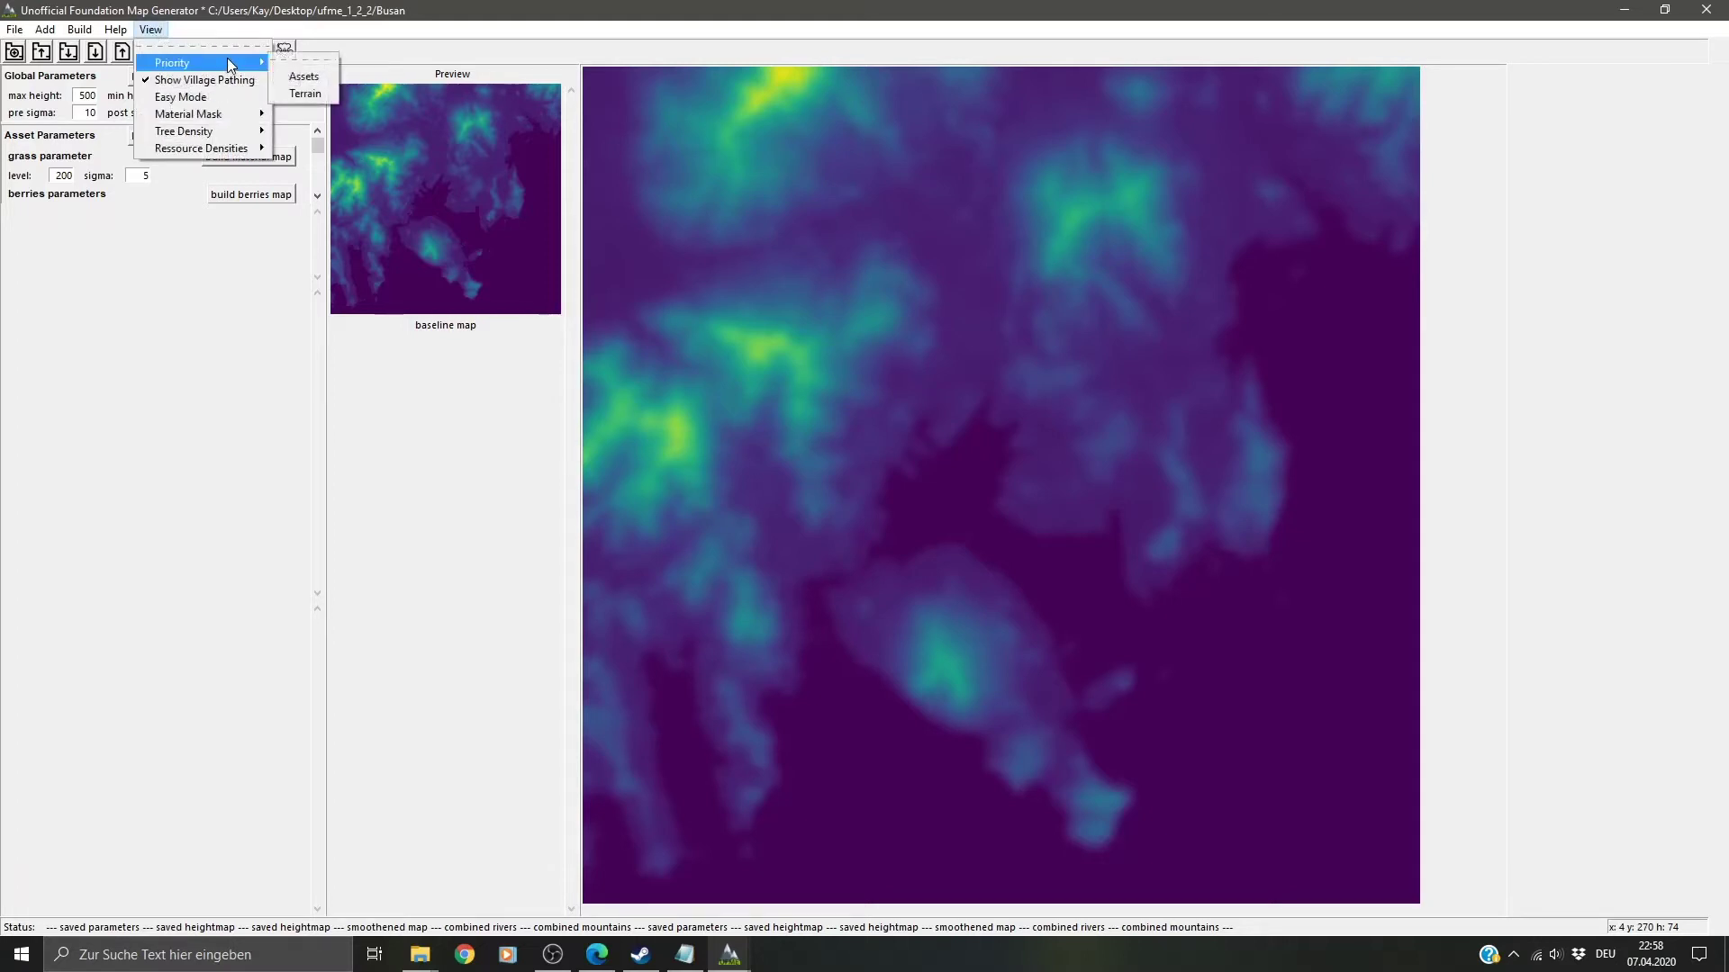
click(315, 77)
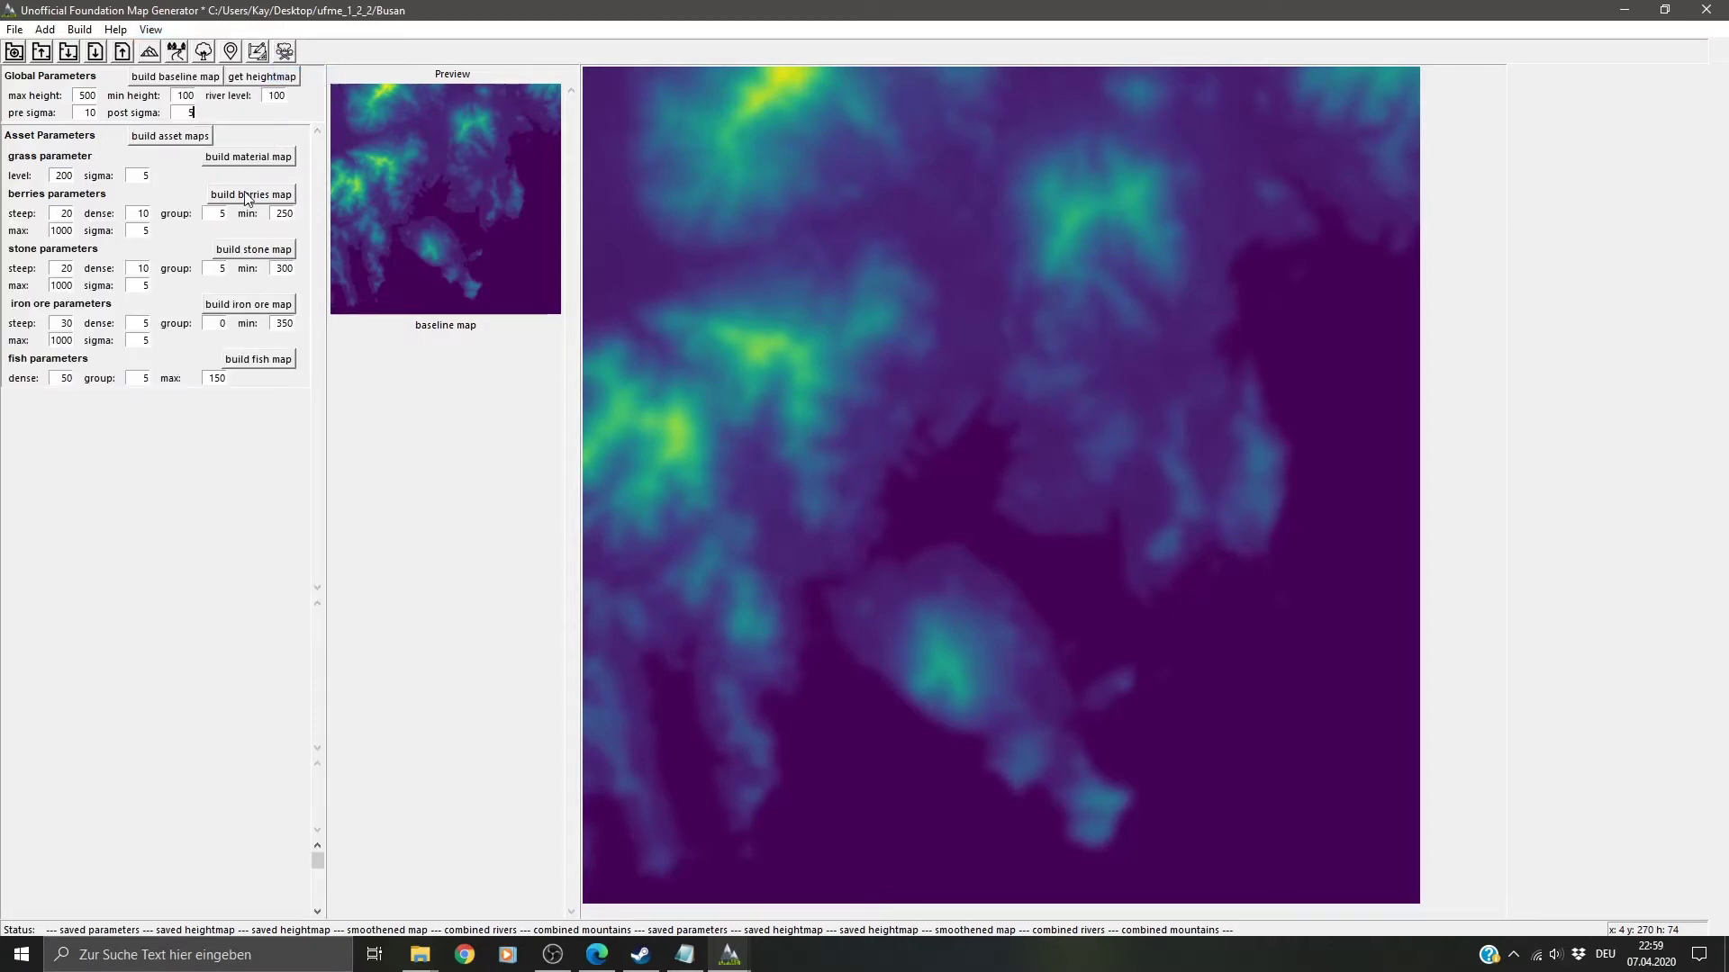
double_click(62, 176)
text(100)
click(256, 165)
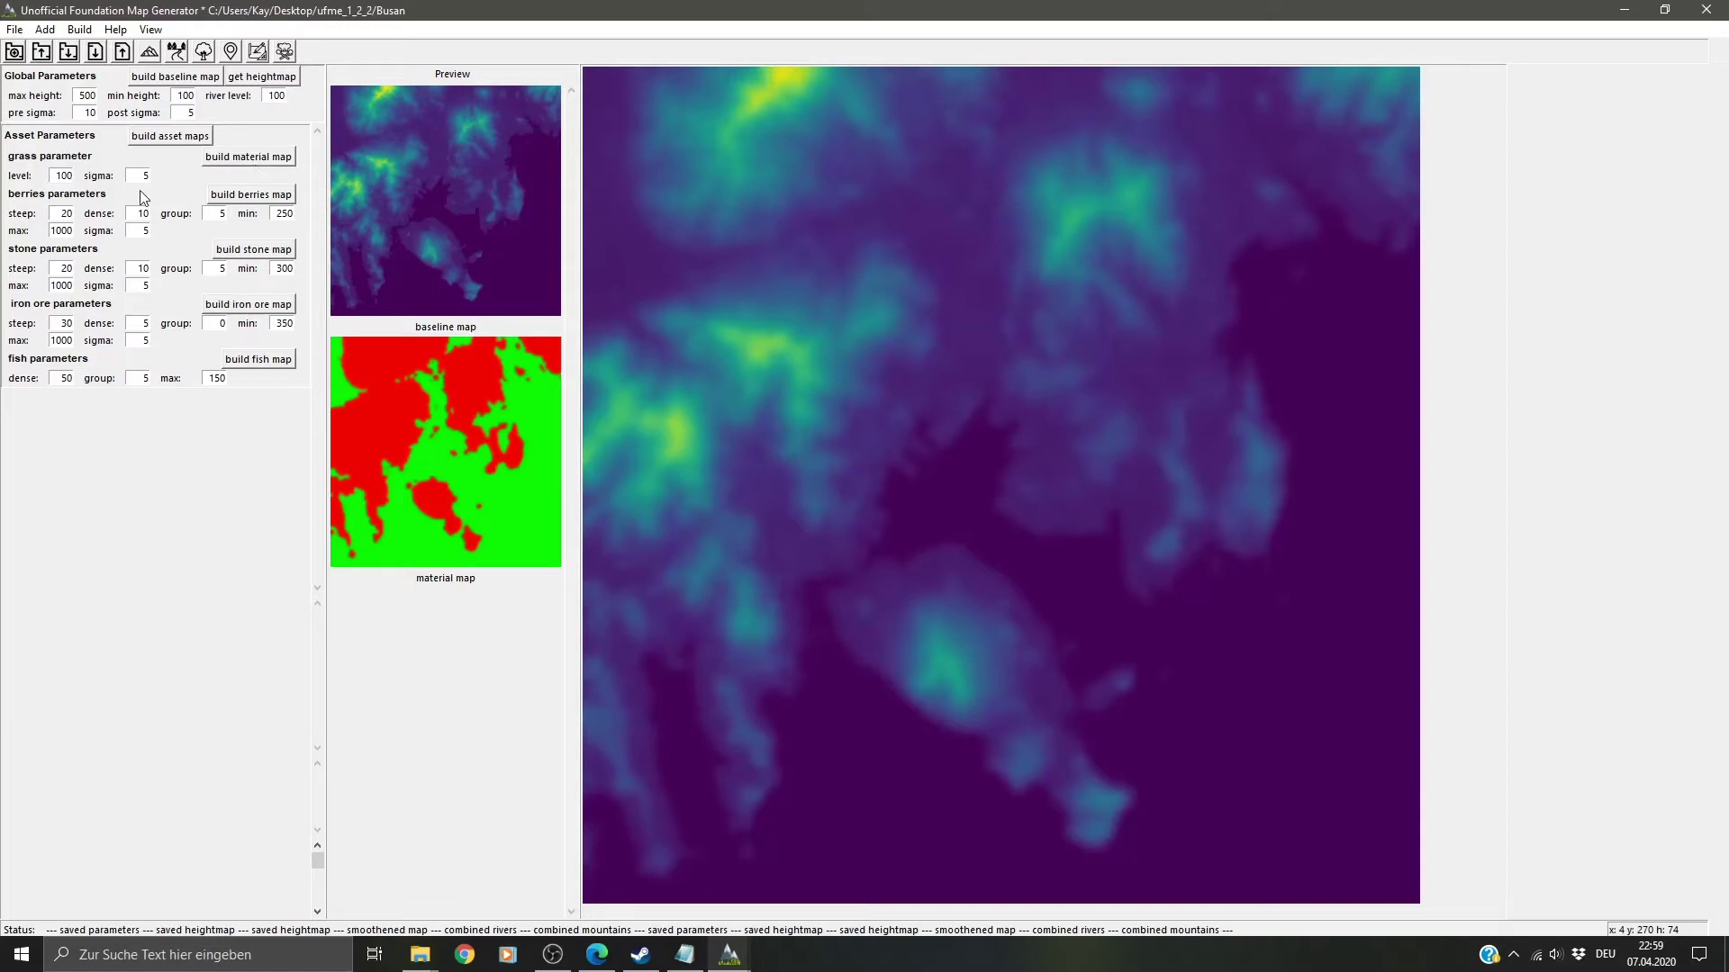
Step: Lower the grass level to 70 and rebuild the material map
double_click(61, 176)
text(70)
click(232, 163)
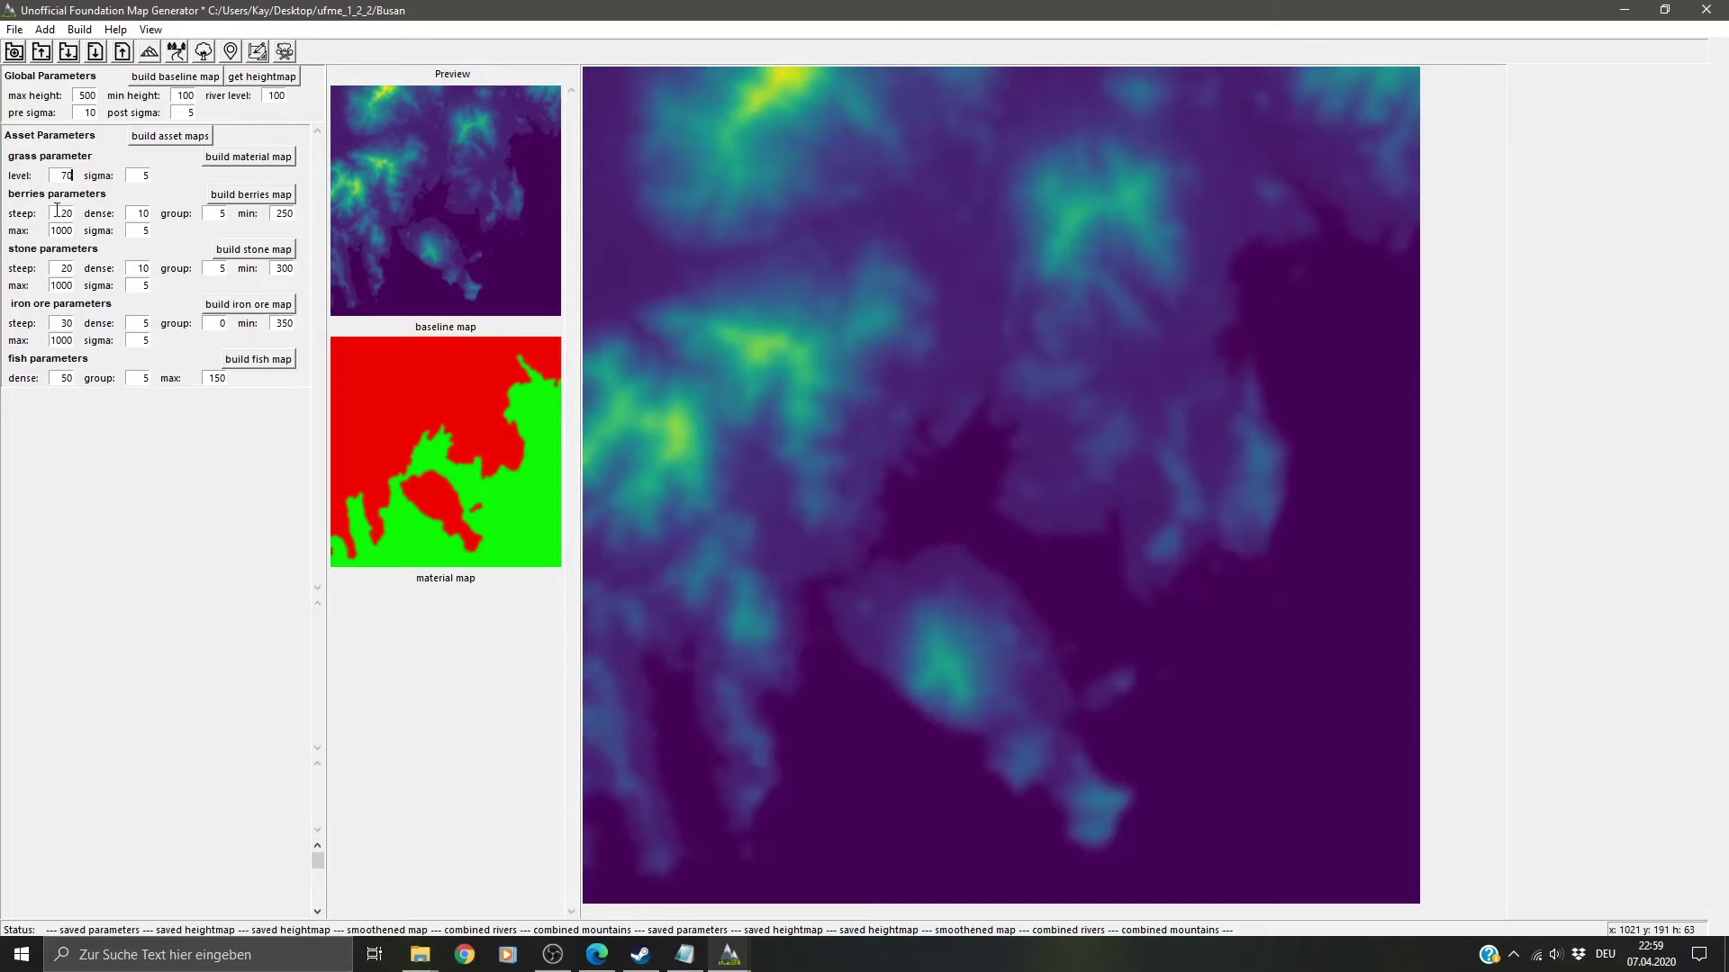
double_click(65, 176)
Step: Build the berries density map with steepness 25, minimum height 90 and density 12
double_click(284, 214)
double_click(59, 214)
text(25)
click(273, 202)
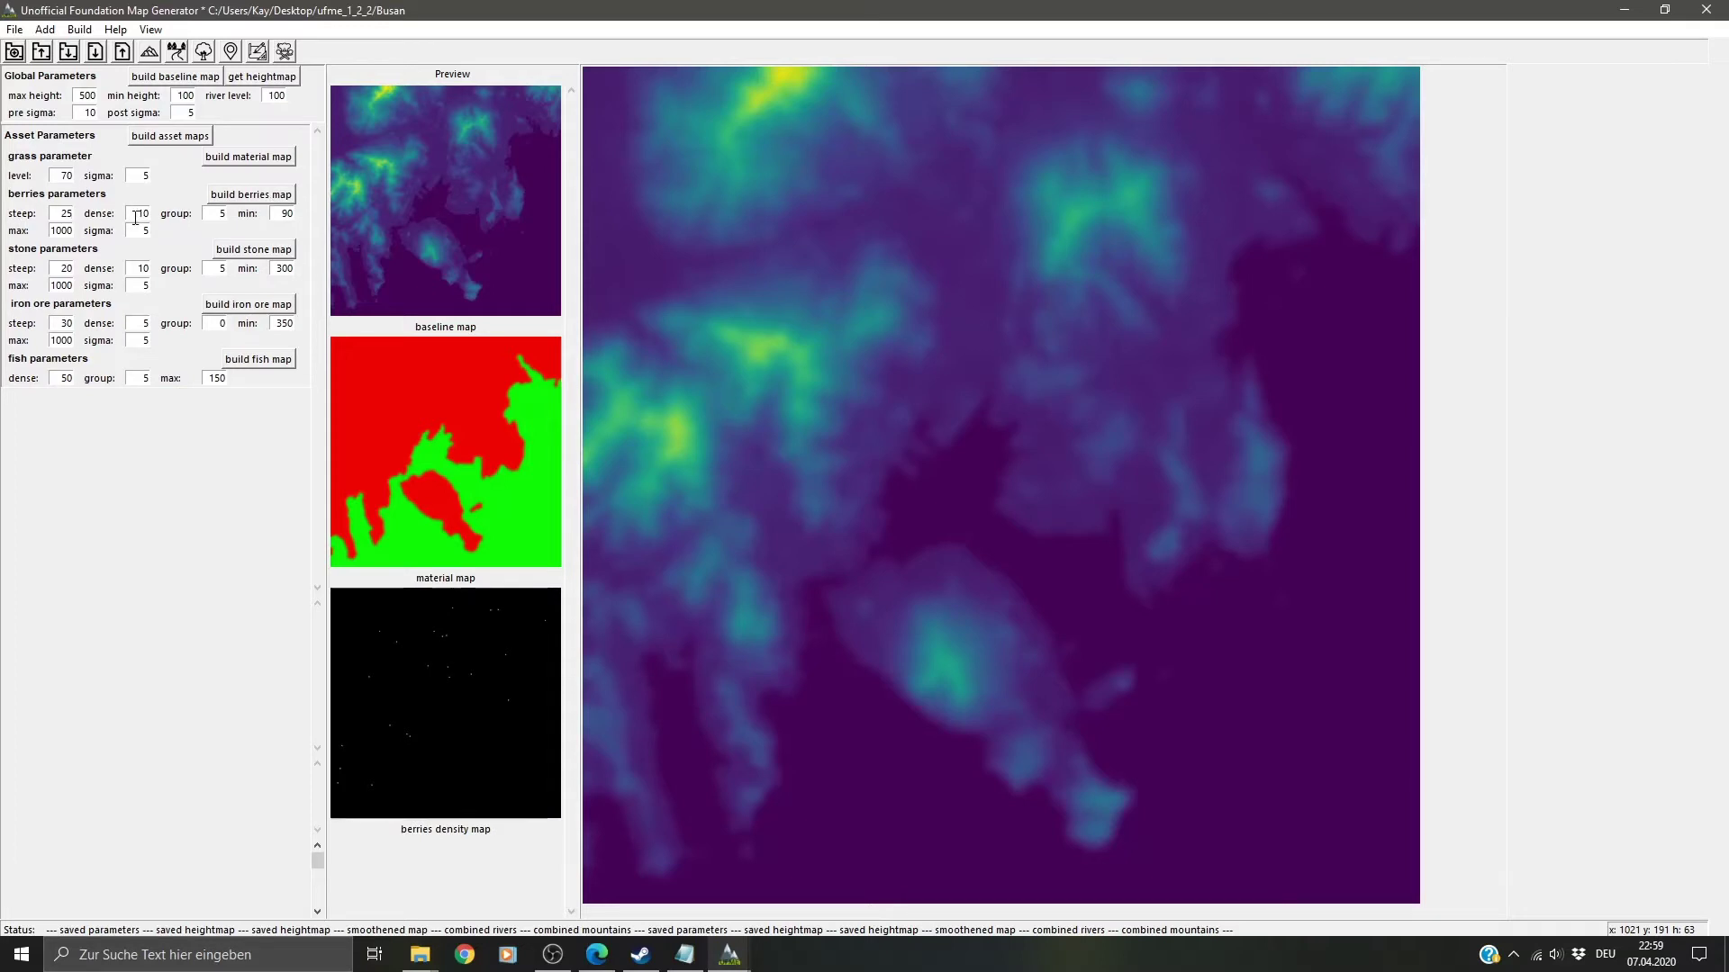
drag(135, 217, 166, 218)
text(12)
click(252, 198)
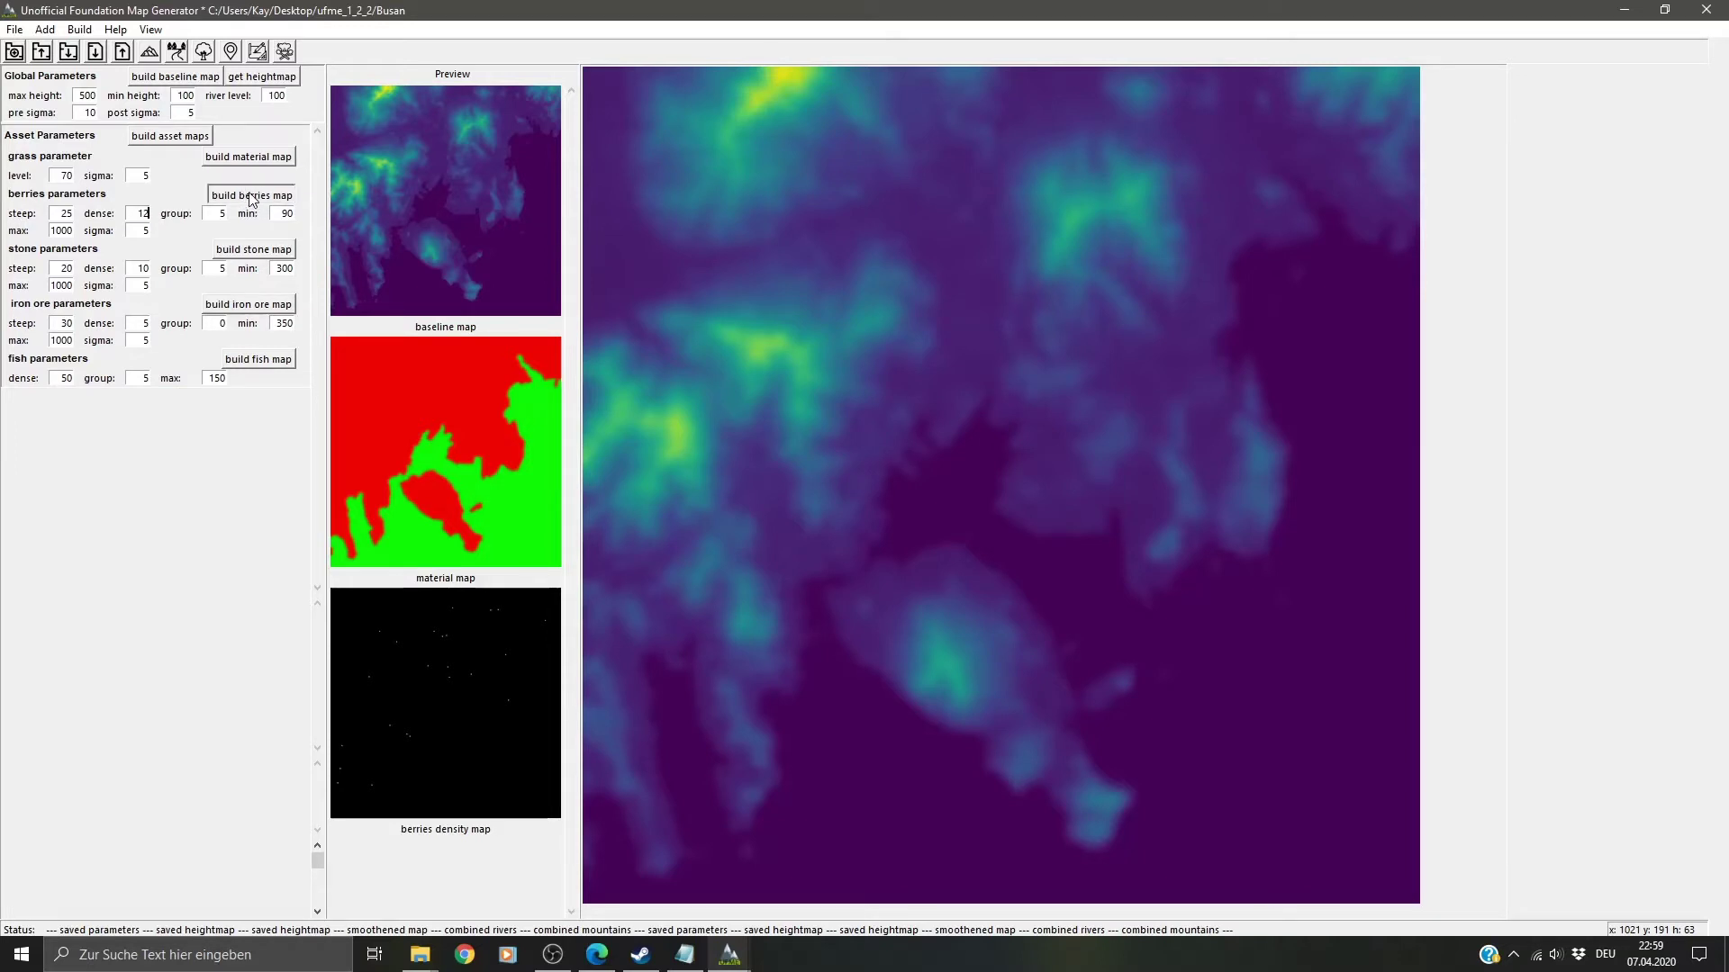